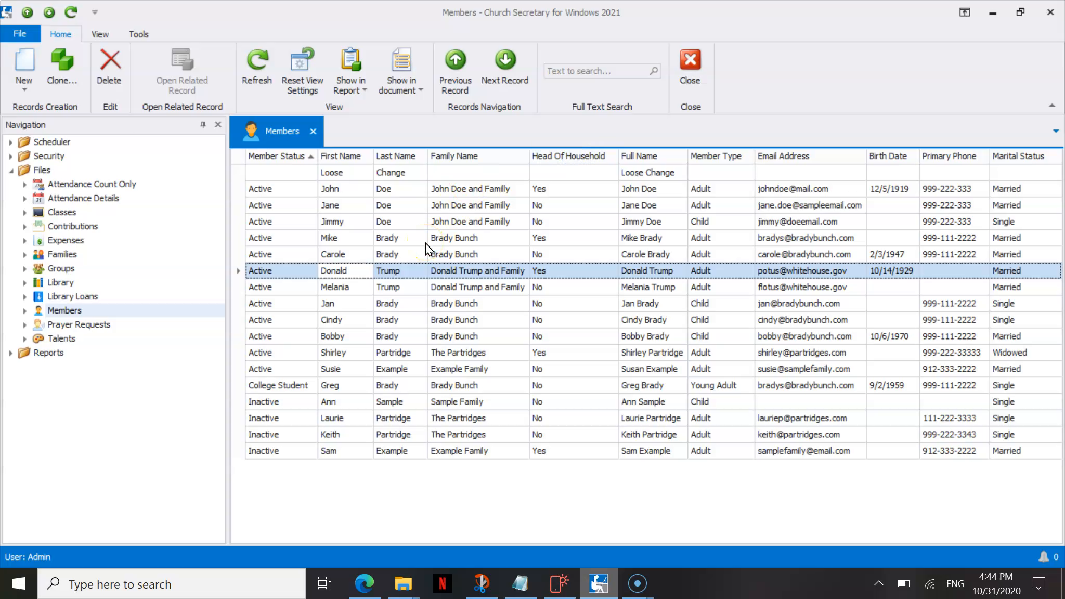
click(412, 175)
click(412, 174)
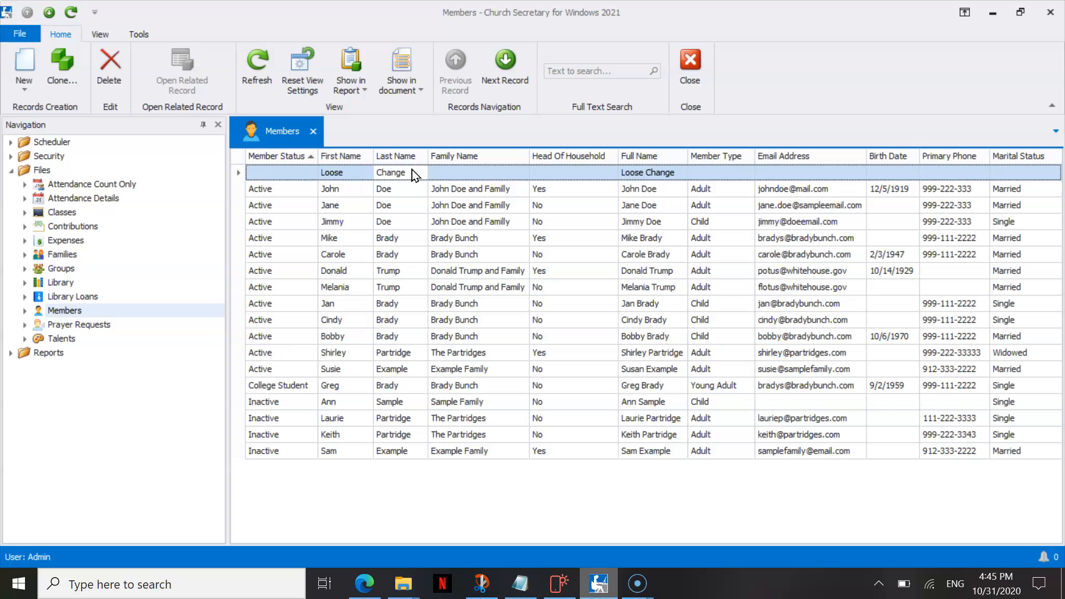
click(423, 178)
click(413, 180)
click(427, 171)
Open the column chooser for the member list and remove the Family Name column from the grid.
right_click(592, 157)
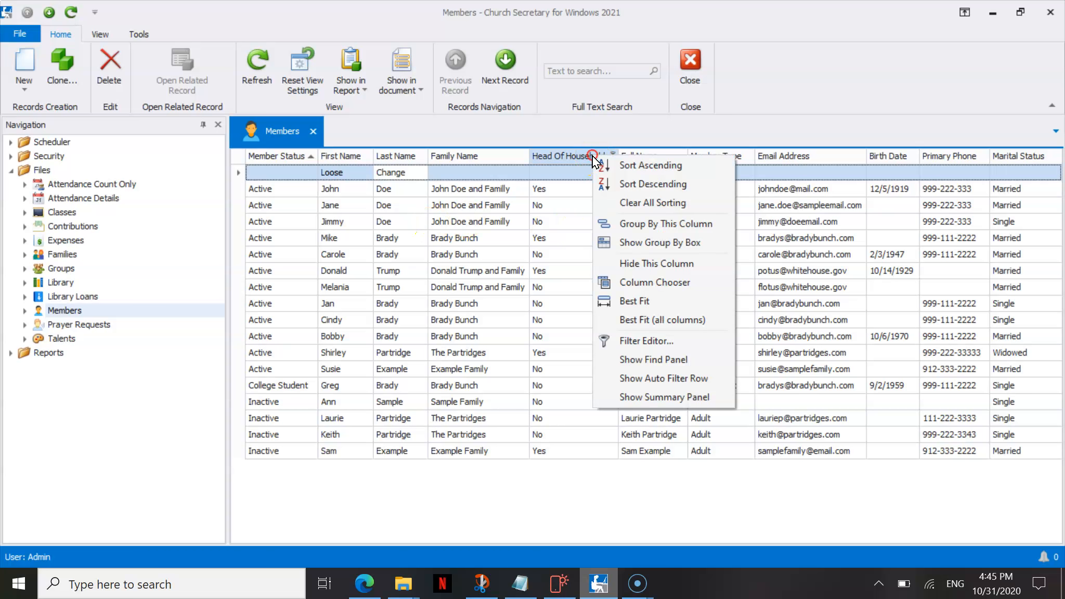
click(634, 282)
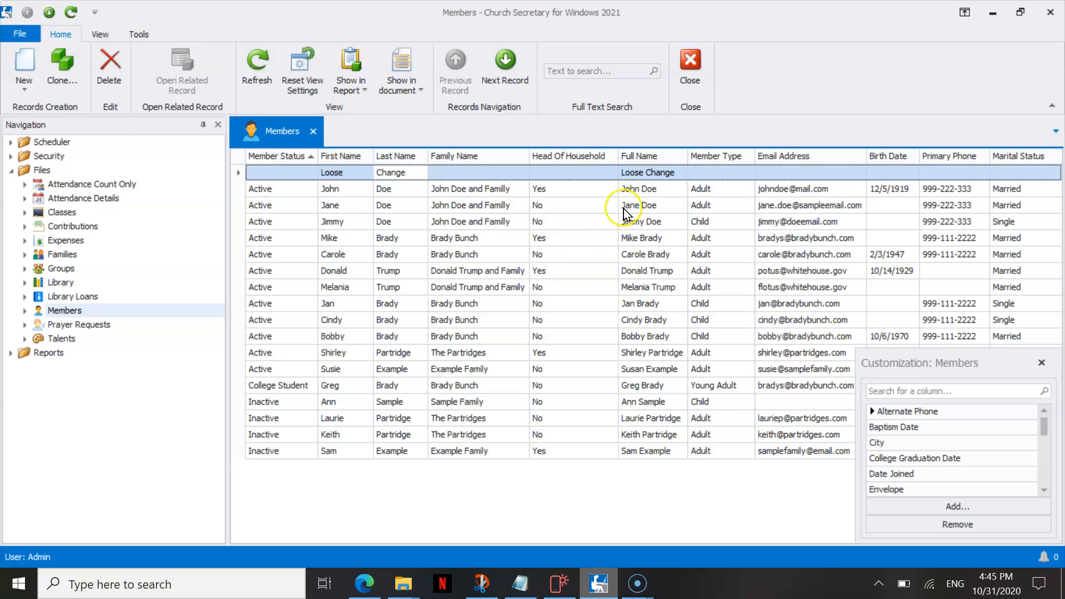
drag(916, 370, 890, 258)
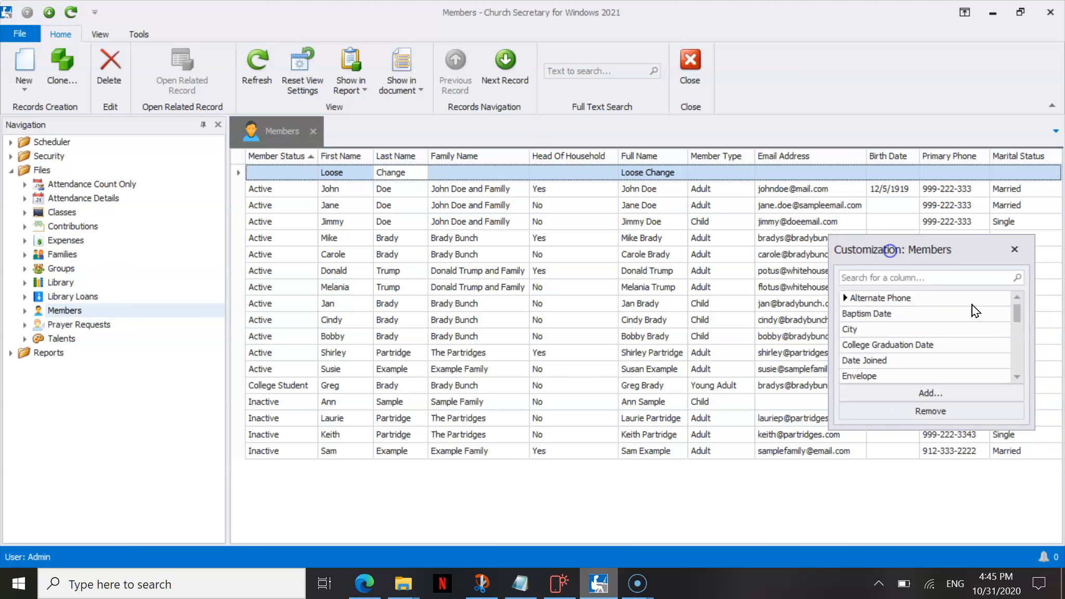
click(1022, 364)
click(895, 360)
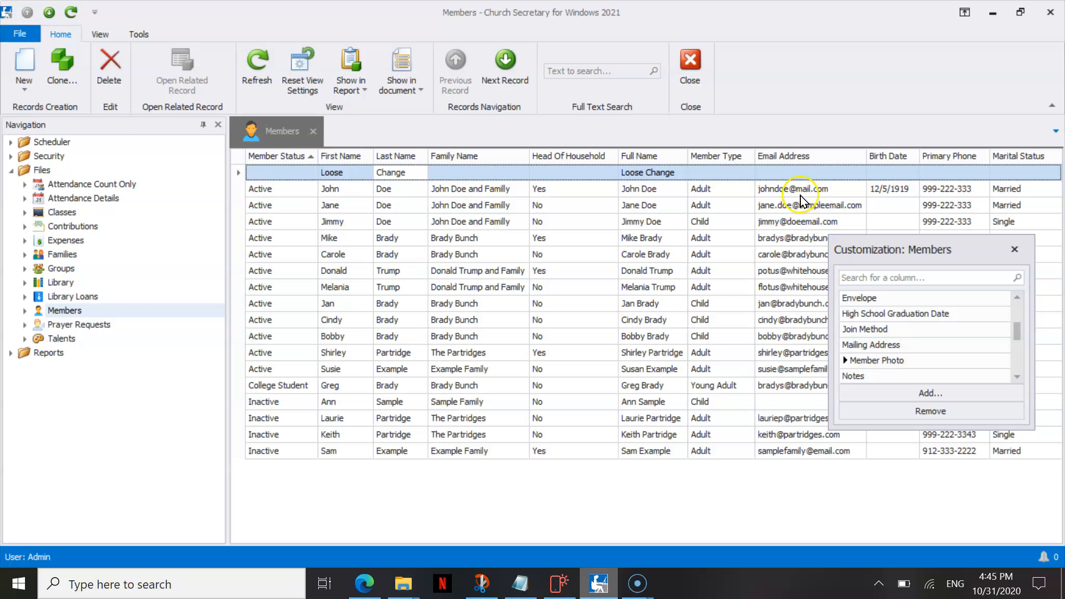
click(911, 313)
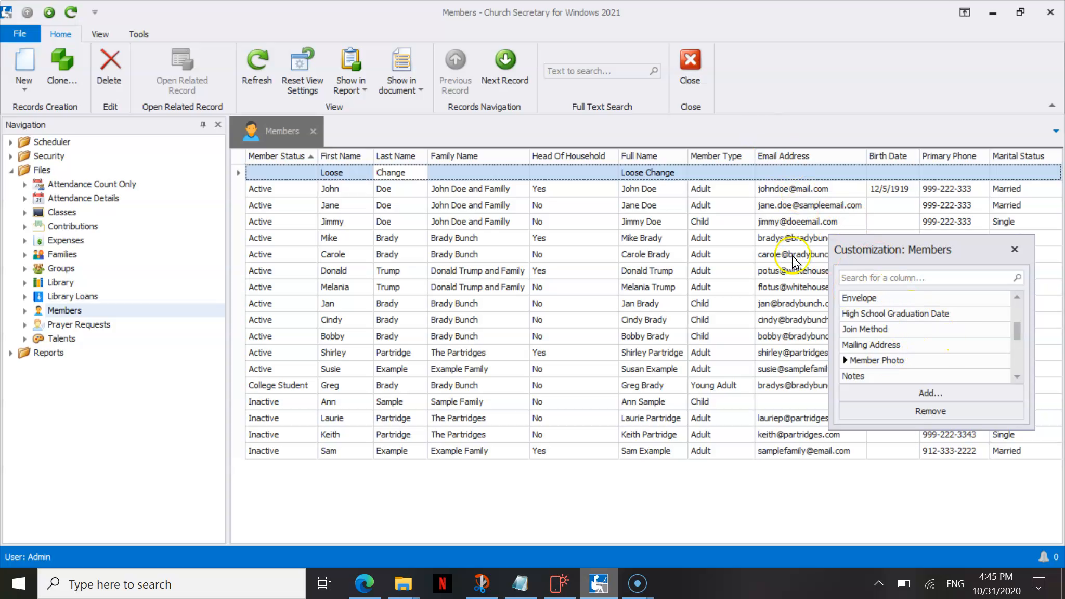
drag(493, 151, 913, 339)
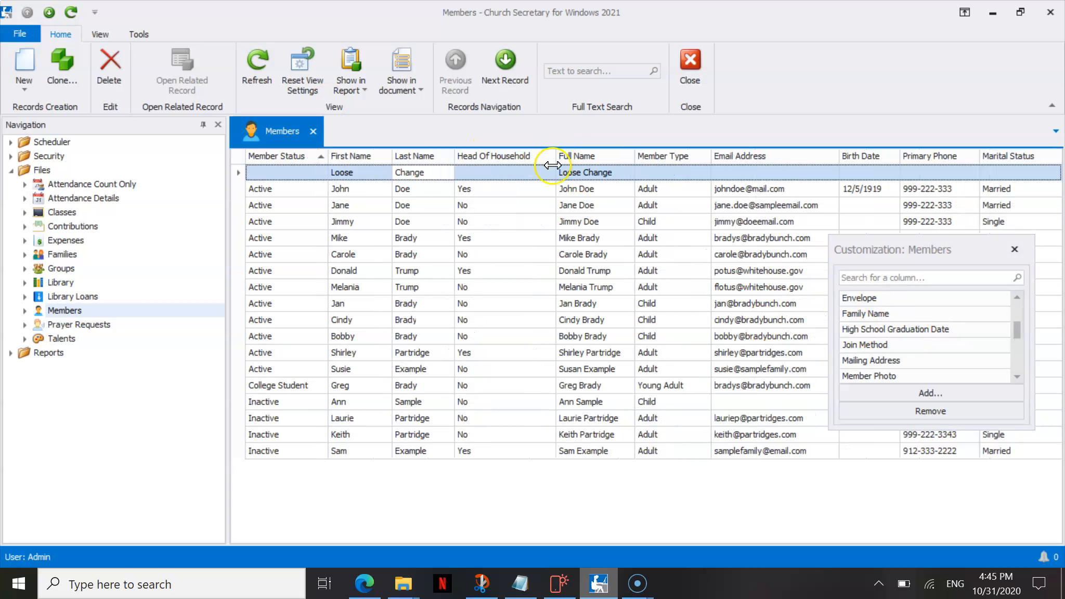
Add the Join Method column between Full Name and Member Type, and close the column chooser.
click(902, 345)
drag(901, 345, 702, 150)
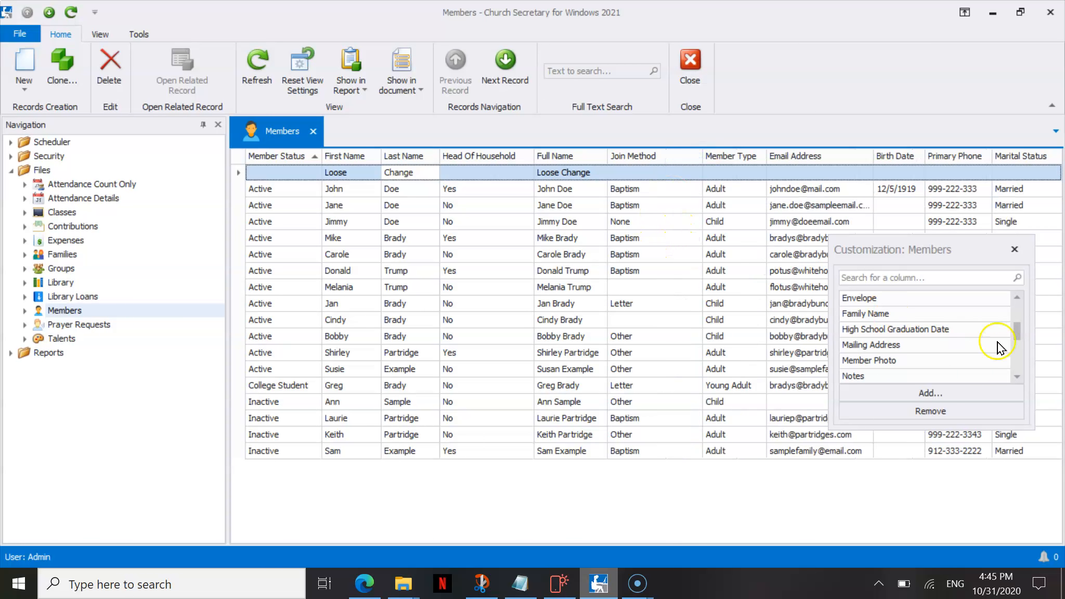
click(1018, 358)
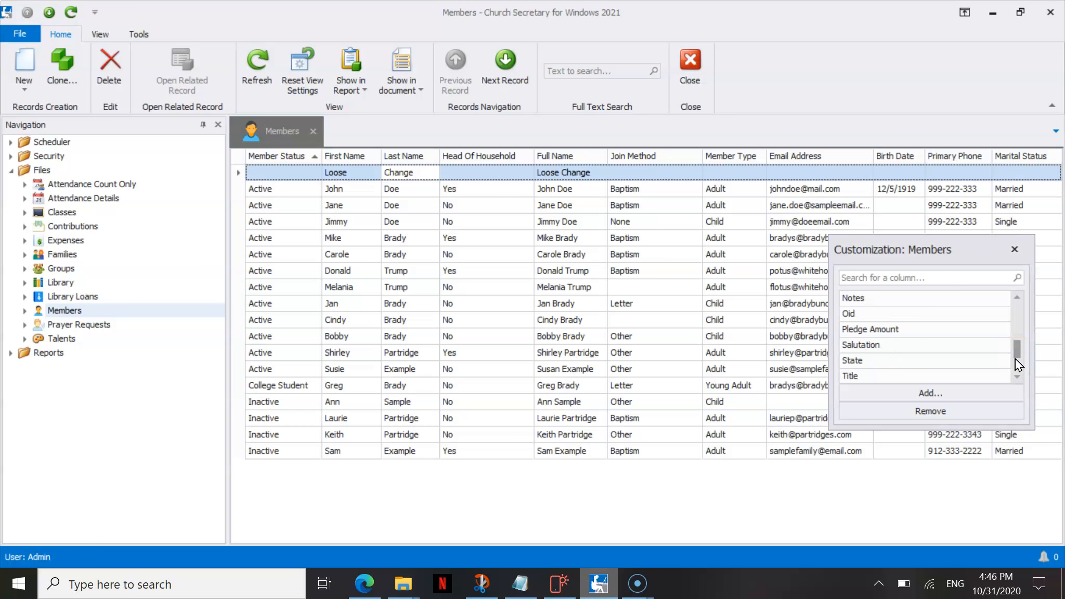
click(1012, 254)
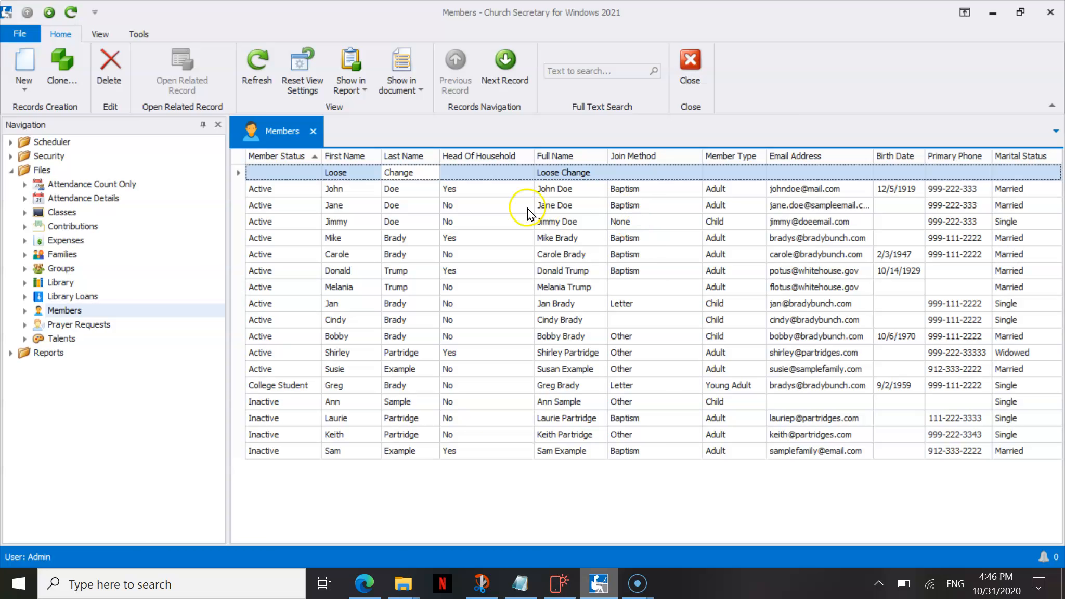
Collapse the navigation pane with auto-hide to give the member list the full window width.
click(206, 130)
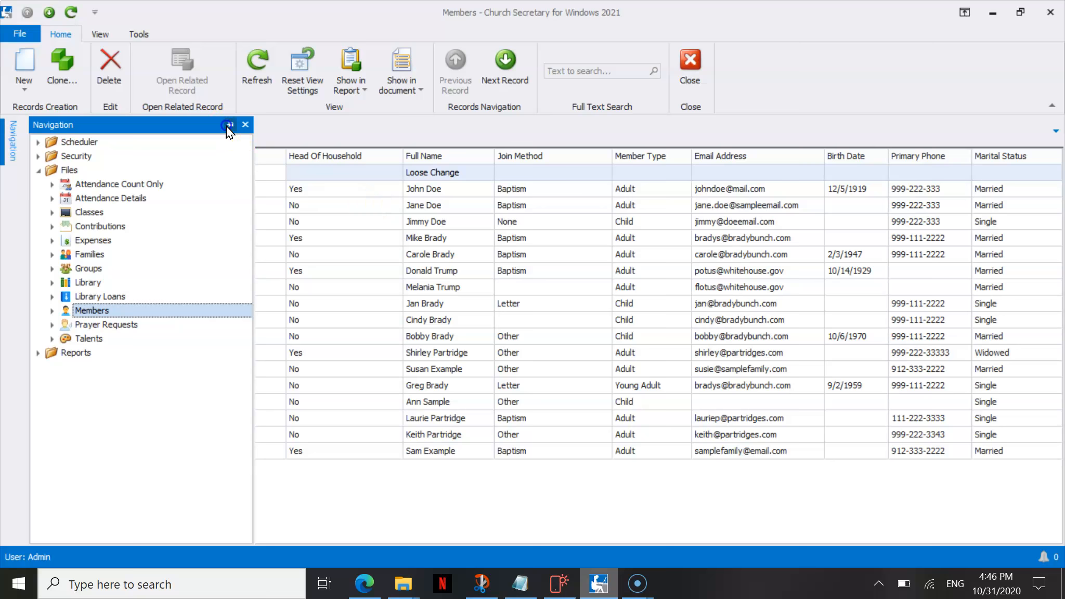
click(231, 125)
click(446, 273)
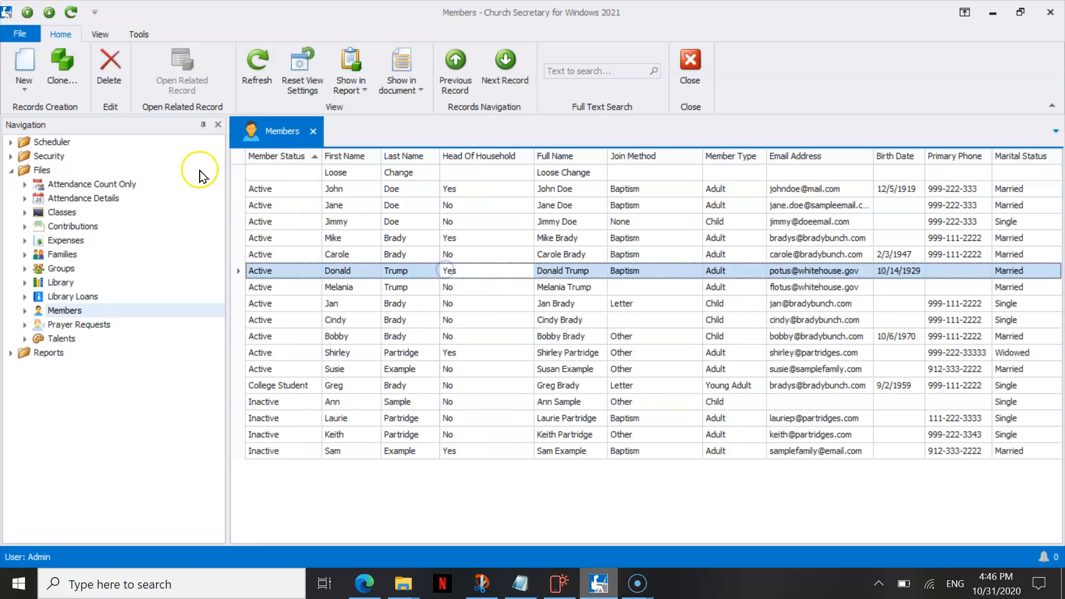
click(203, 125)
click(471, 254)
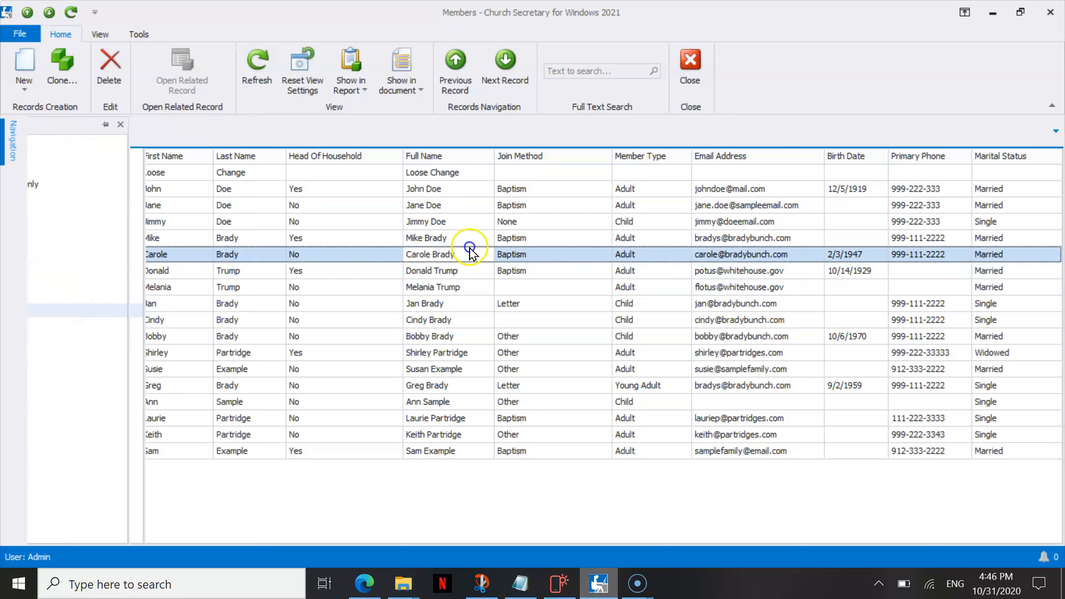
click(514, 240)
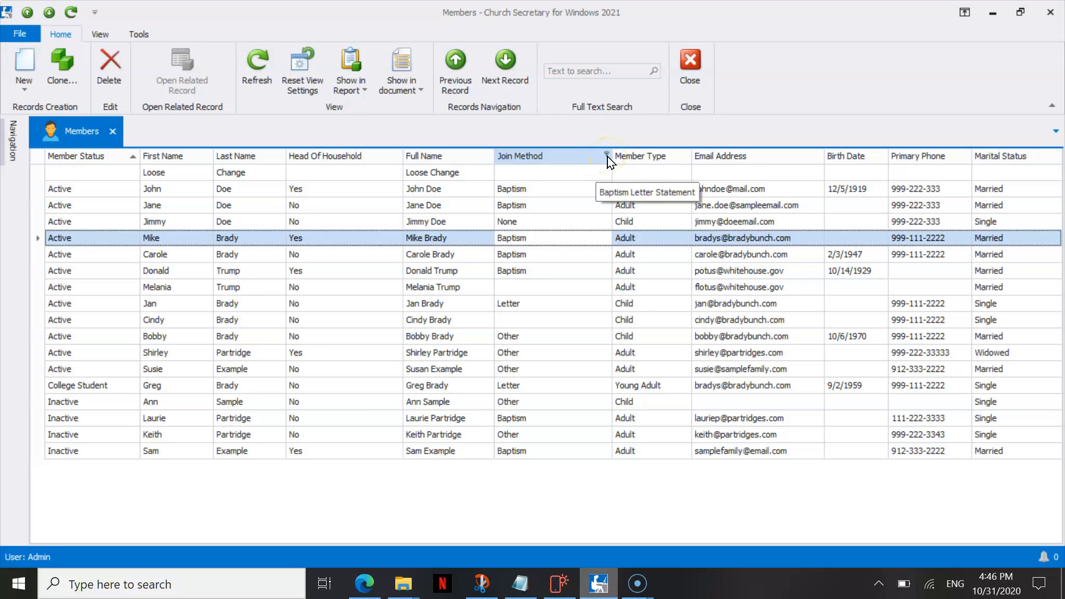
Sort the member list by Full Name in ascending order.
click(455, 155)
click(451, 156)
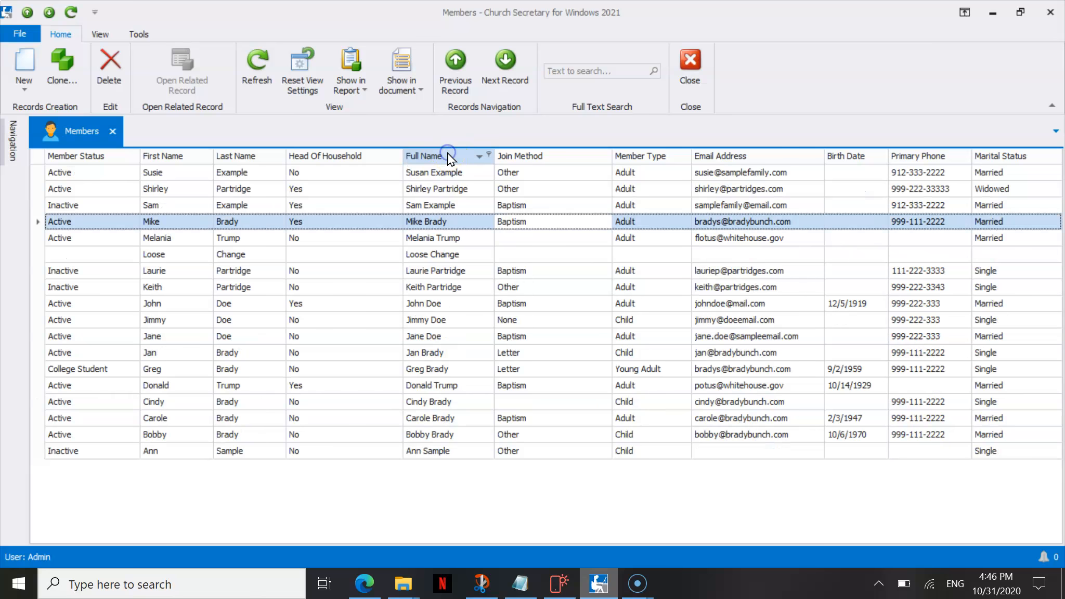
click(449, 156)
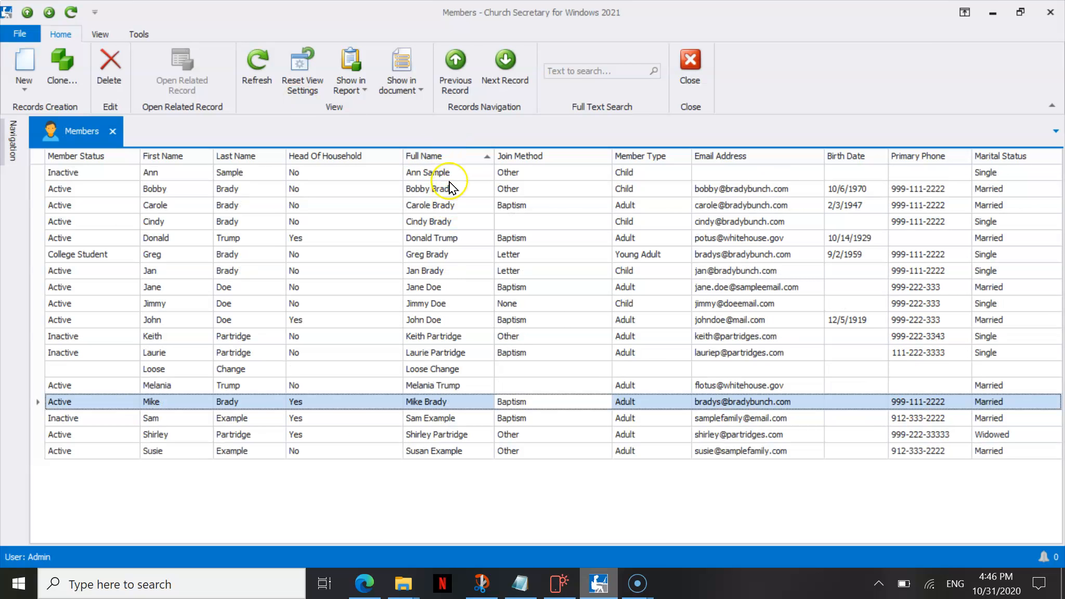
Filter the Join Method column to show only members with either of the two Baptism values.
click(605, 155)
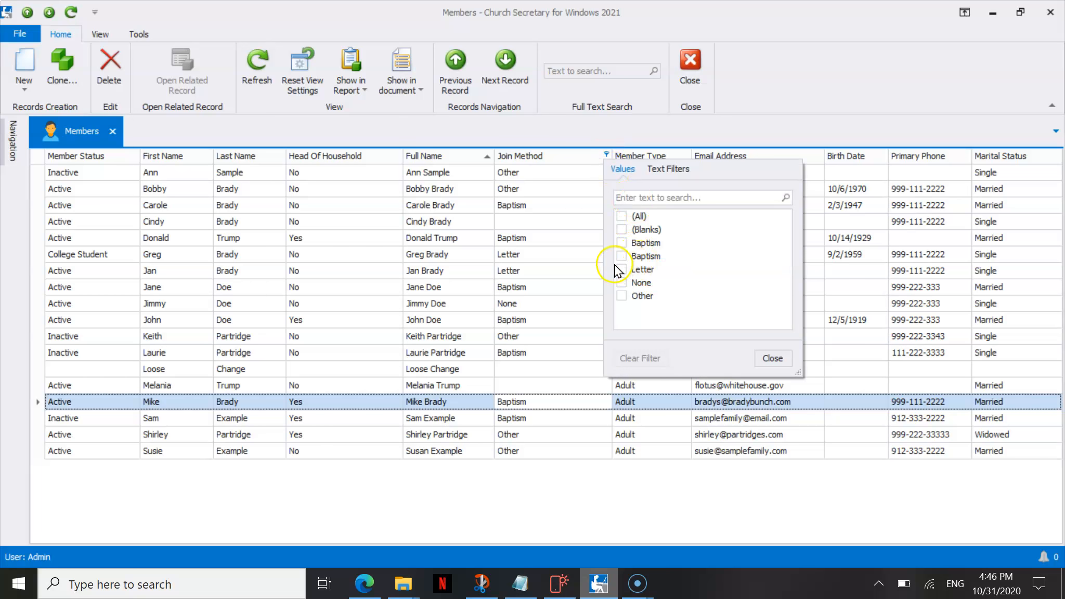
click(622, 243)
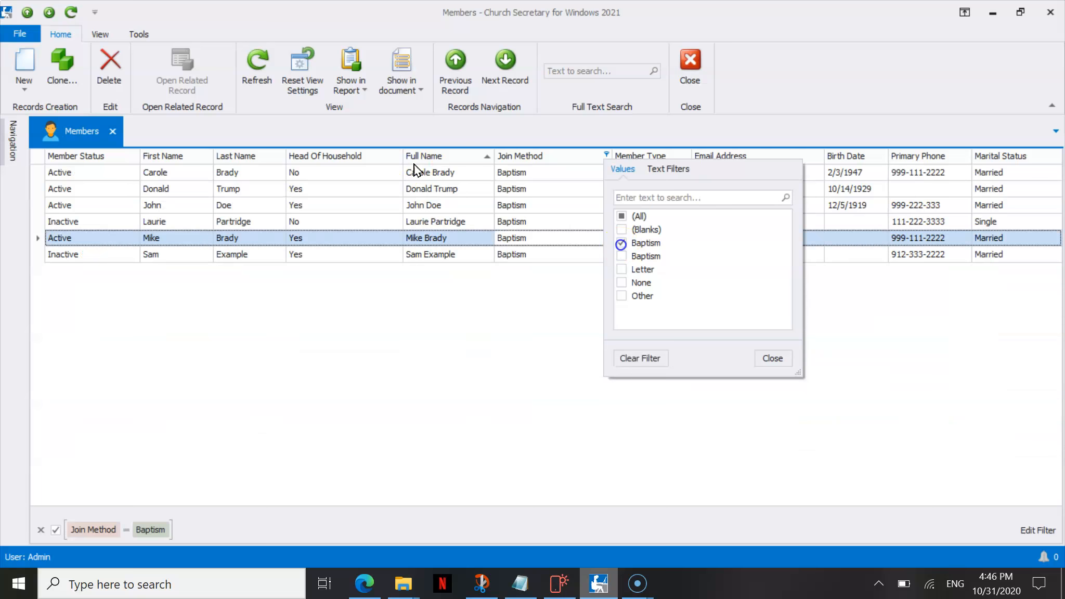
click(622, 256)
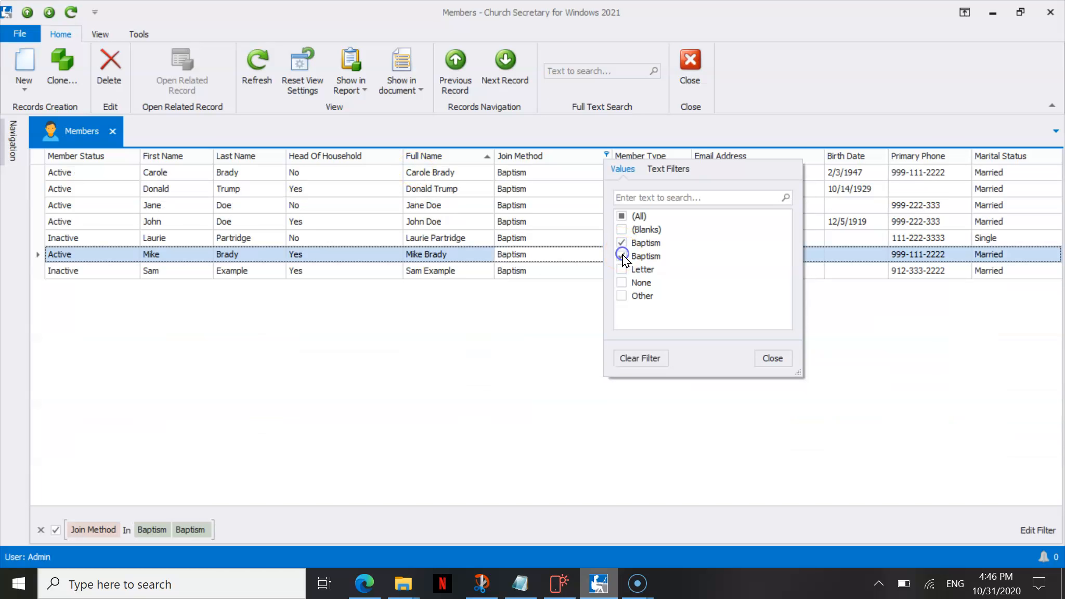
click(770, 358)
Open the first filtered member record and check the Join Method entries from record to record for extra spaces.
click(553, 174)
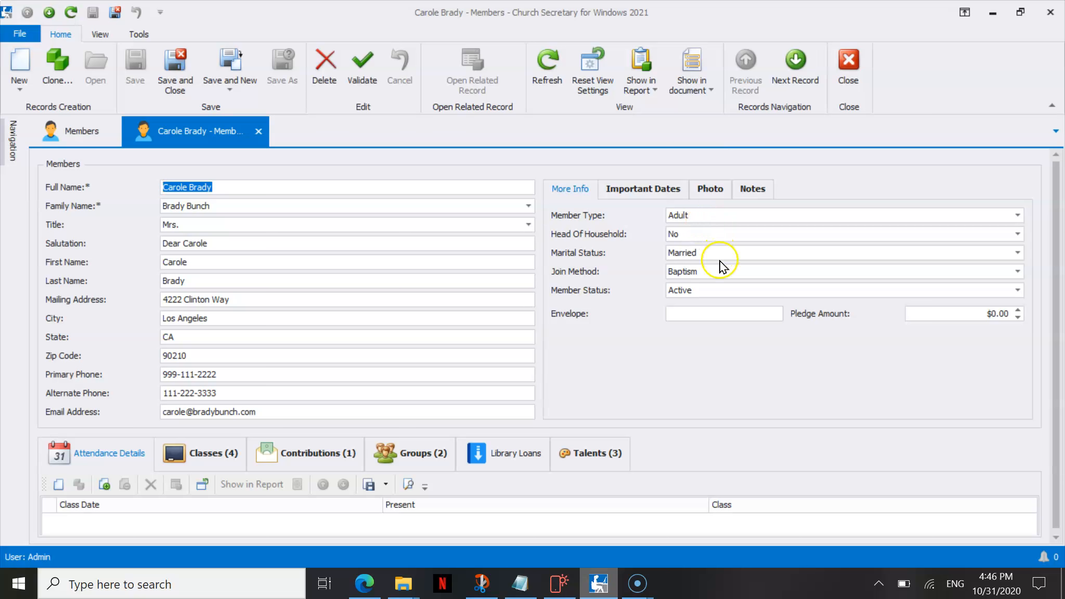
click(720, 271)
click(720, 271)
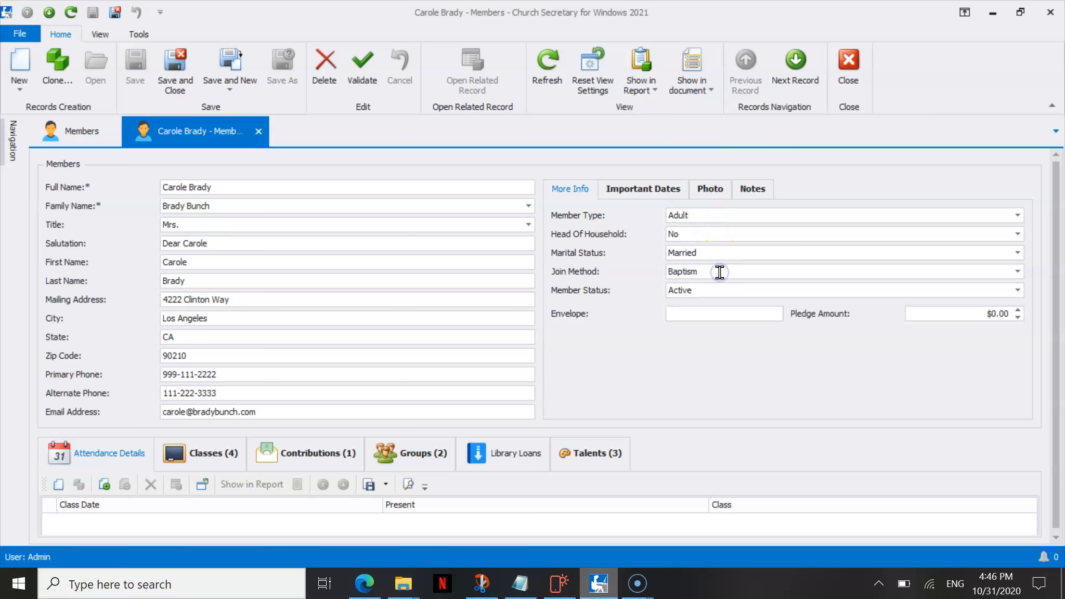
click(790, 64)
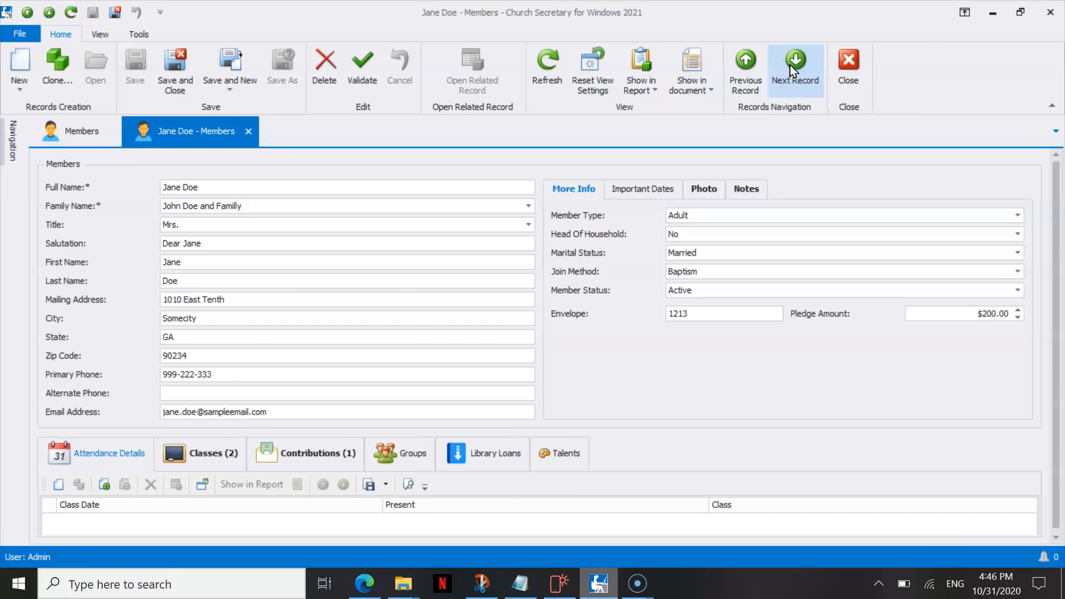
click(791, 70)
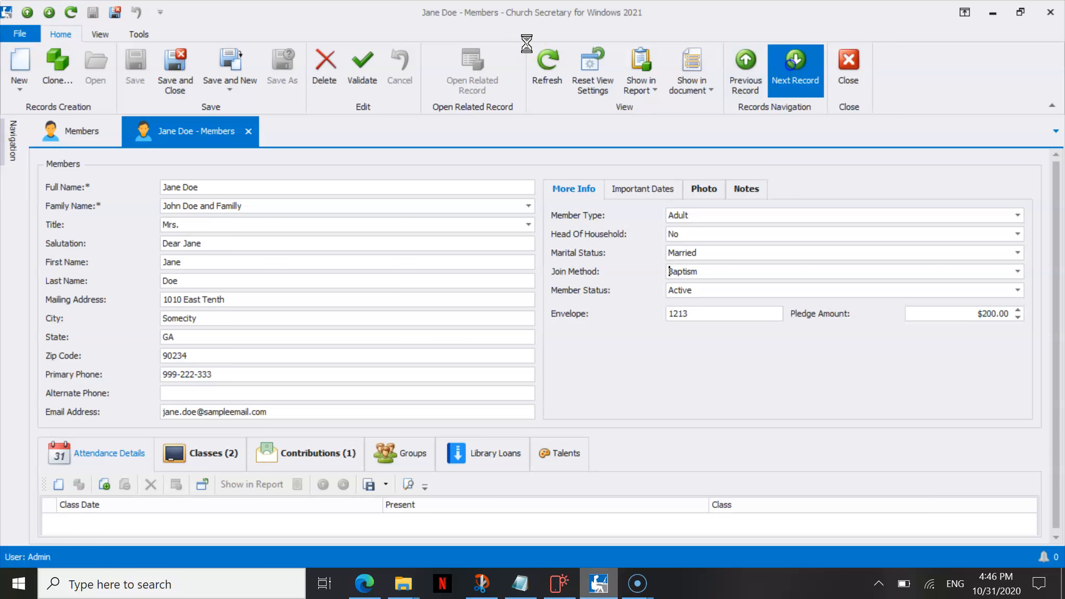
click(726, 276)
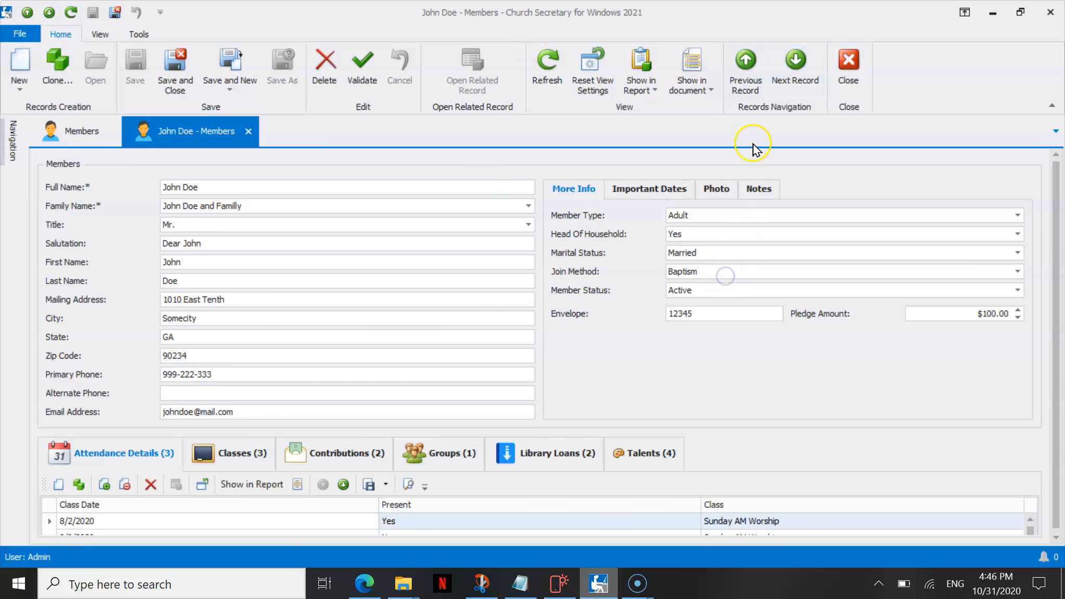
Go back one member record, delete the trailing space after Baptism in its Join Method, and save the change.
click(749, 75)
click(720, 276)
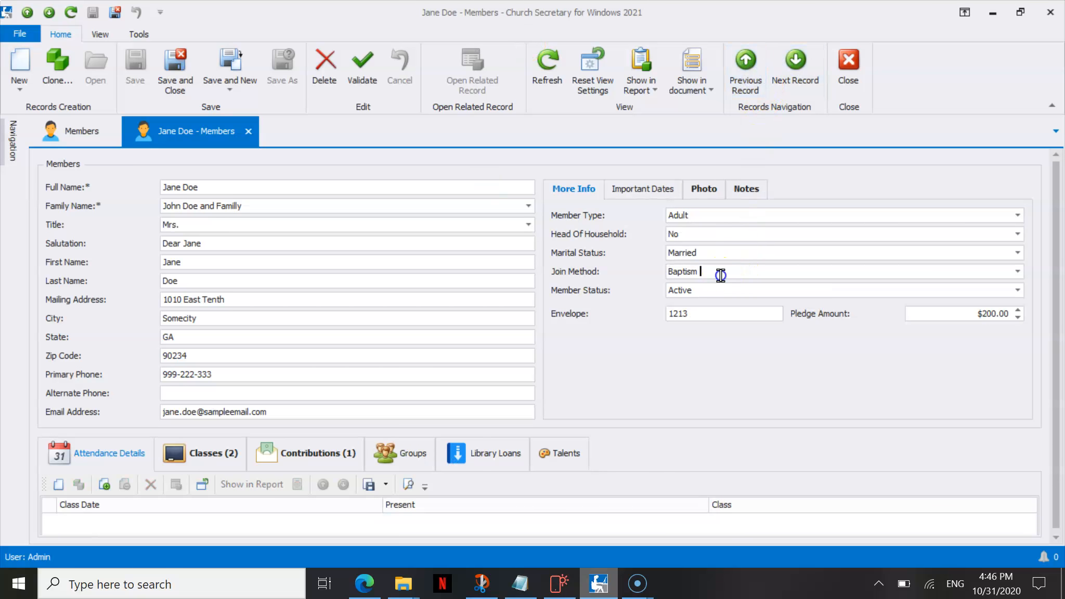
key(BackSpace)
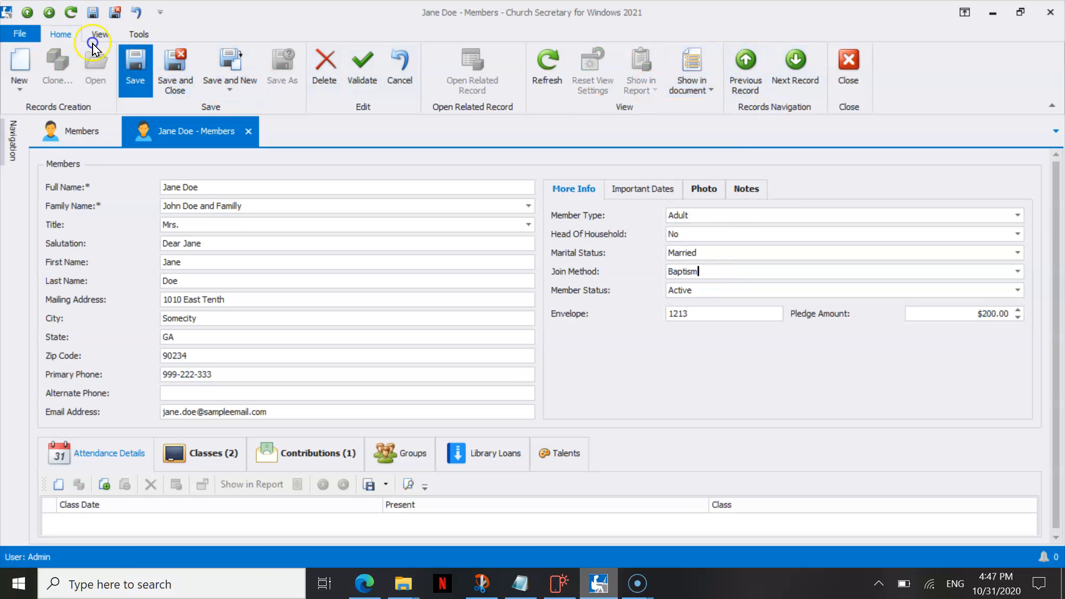
Step through the remaining filtered member records to the last one and close the record view.
click(794, 67)
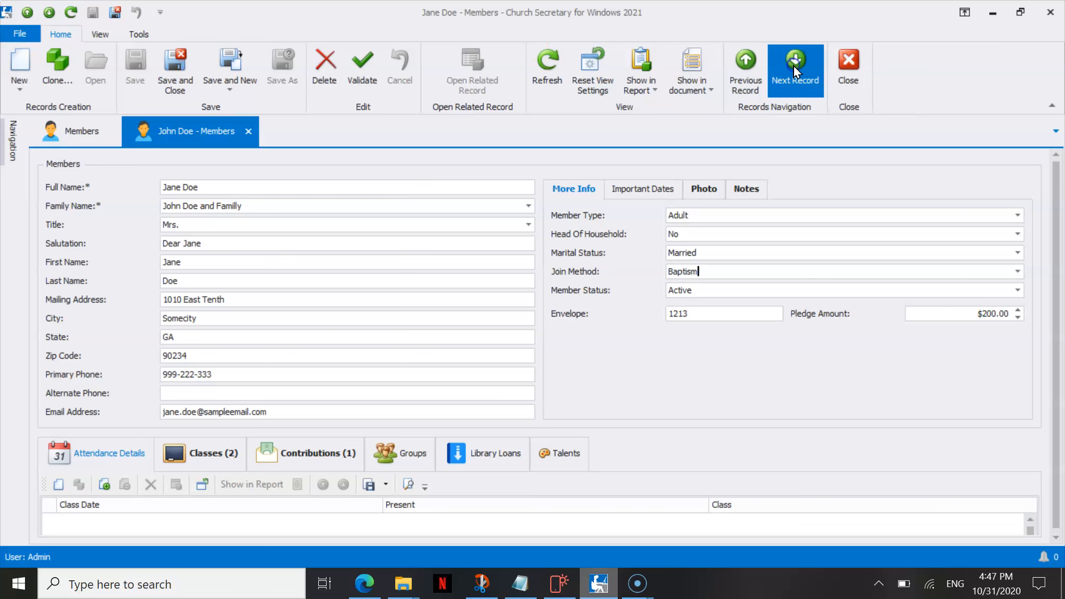
click(794, 67)
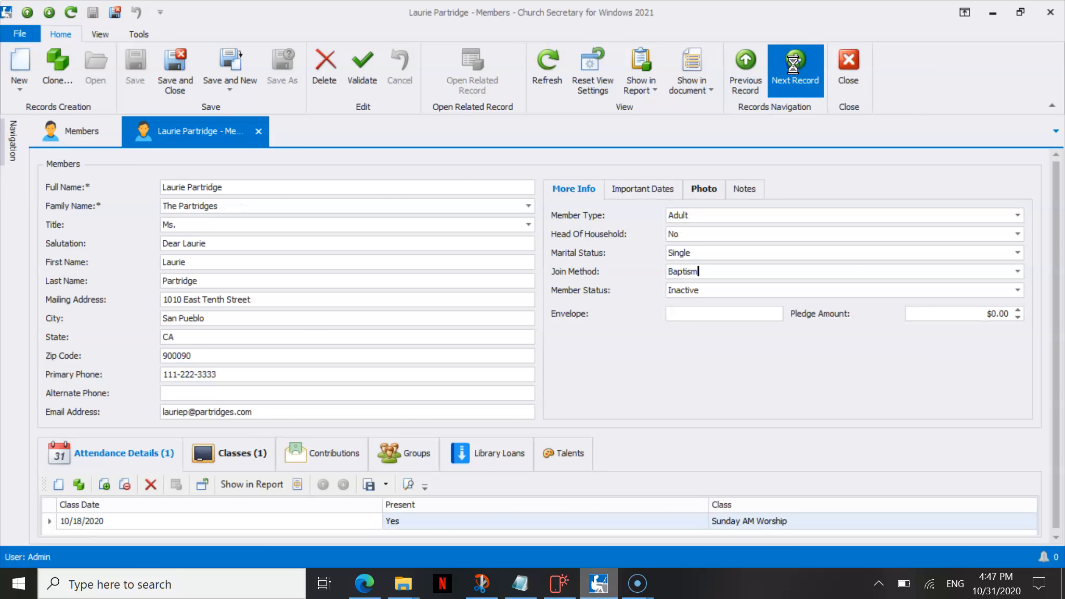
click(794, 66)
click(794, 67)
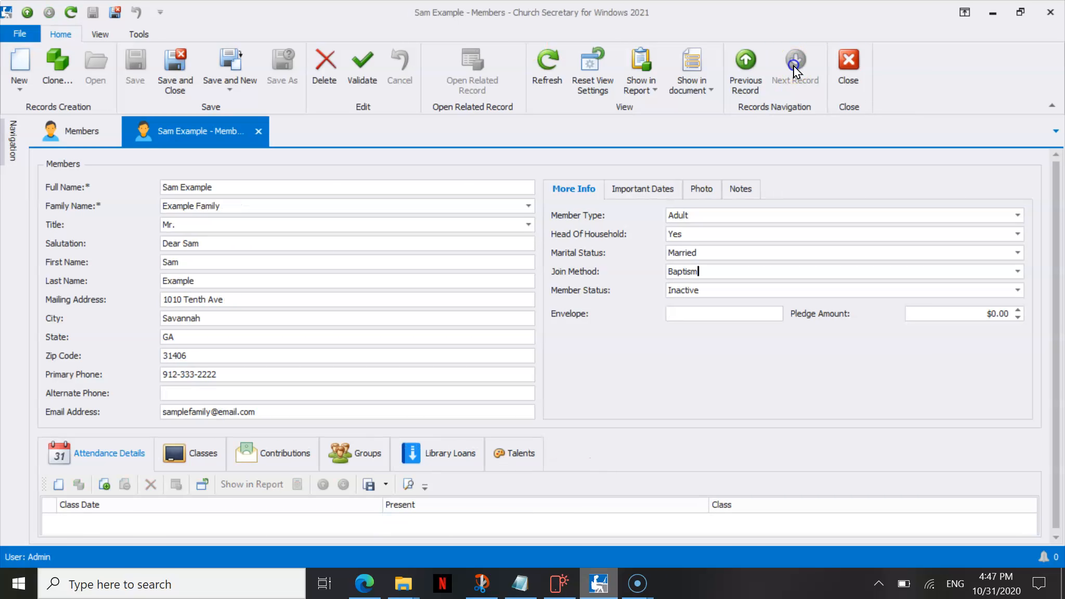
click(847, 70)
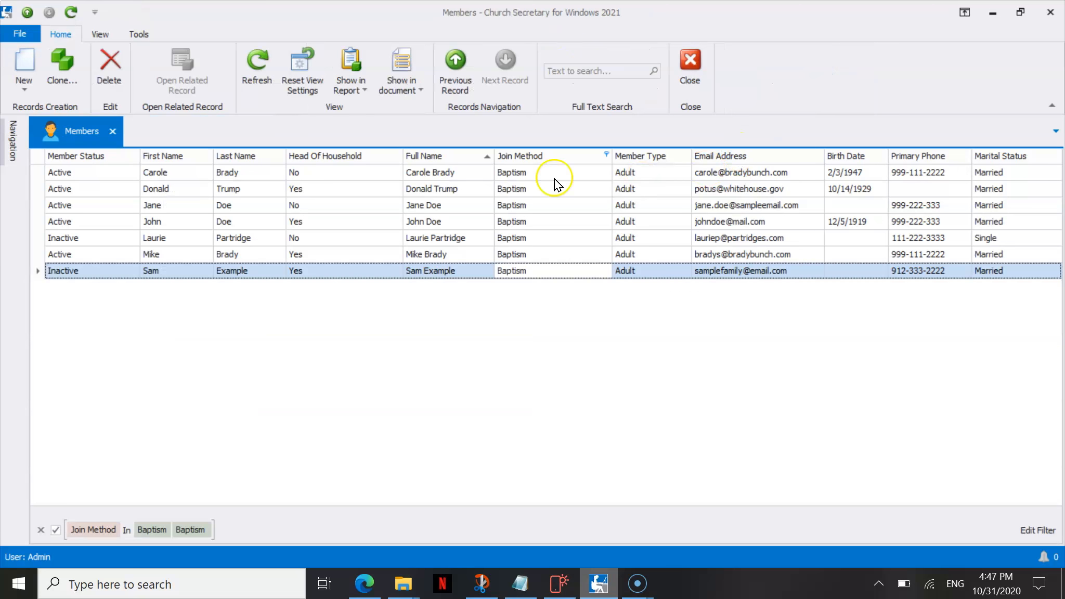
Remove the Baptism filter from the Join Method column and close its filter list.
click(606, 155)
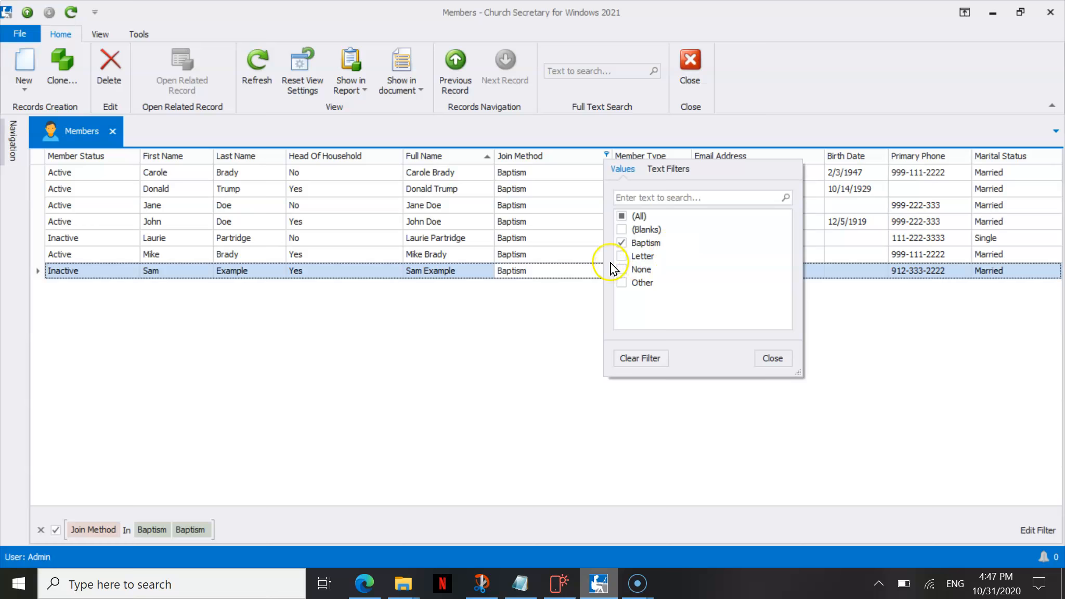
click(622, 243)
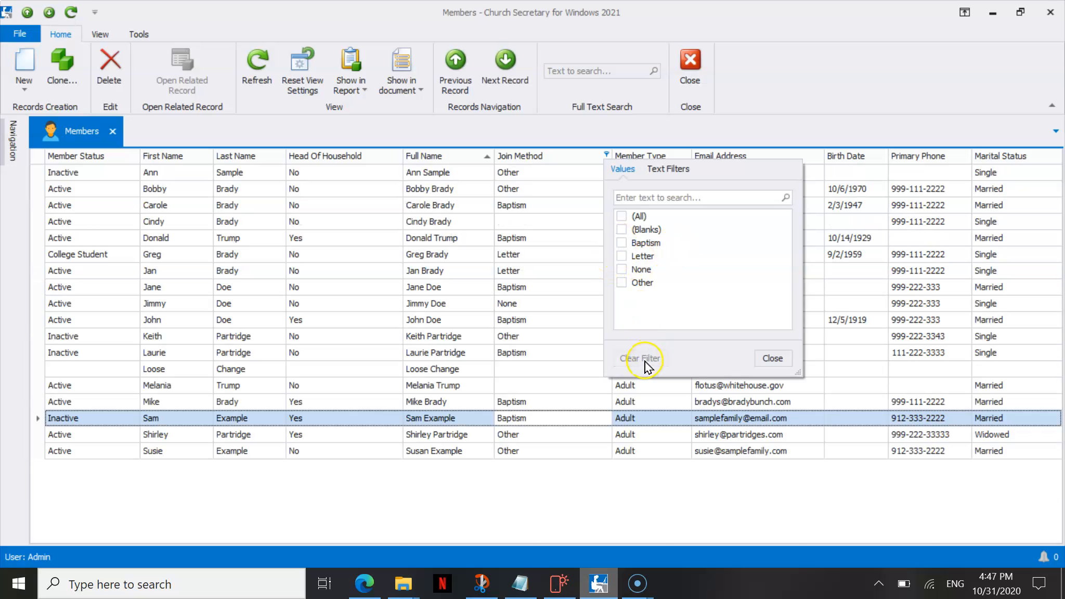
click(772, 358)
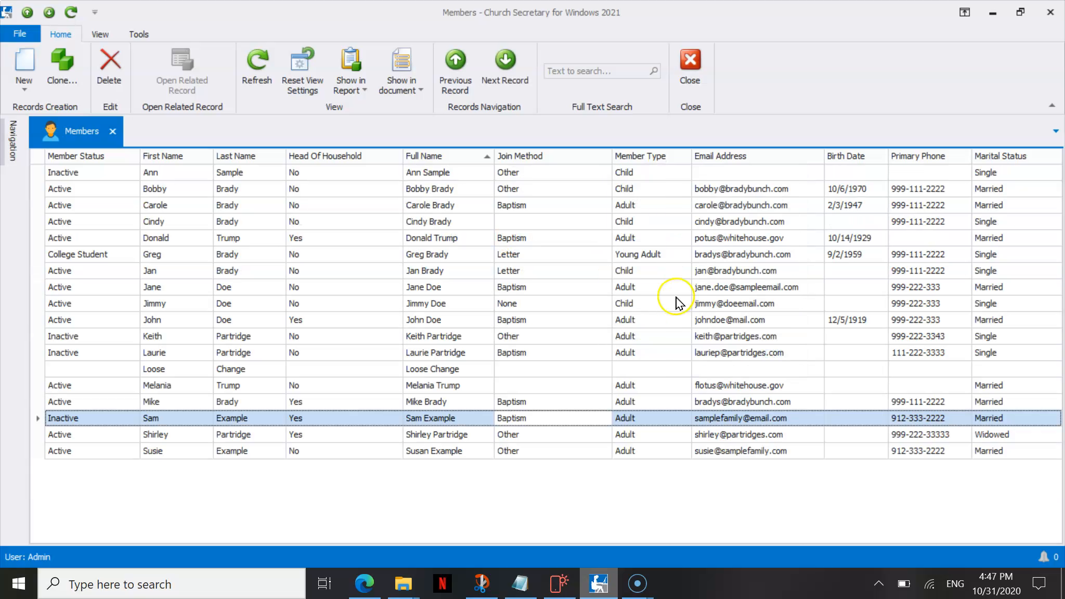
Filter the member list's Member Type column to Adult and Young Adult and close the filter list.
click(686, 155)
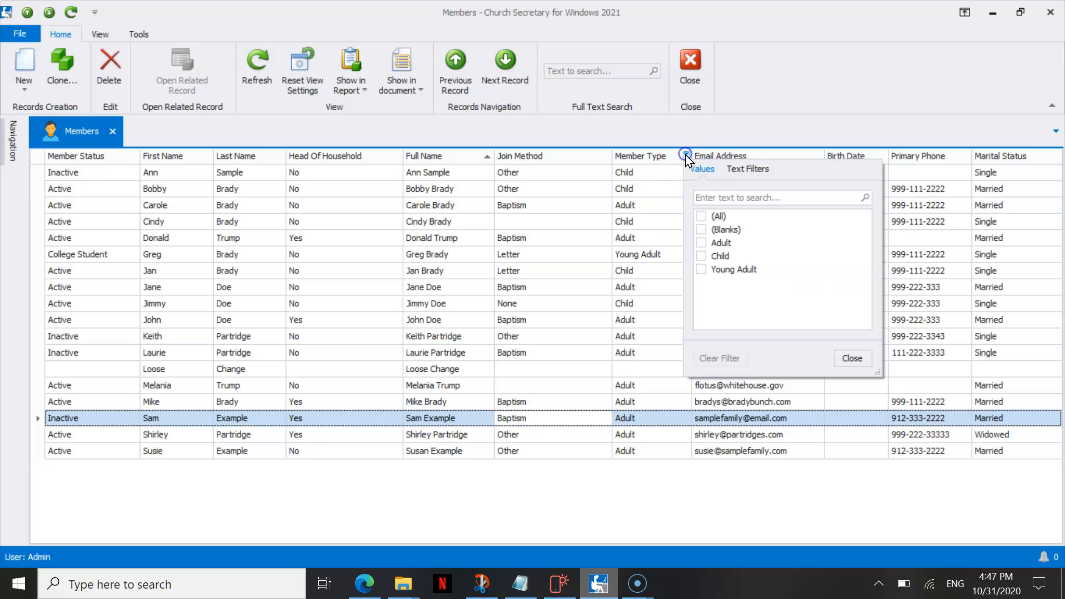
click(702, 243)
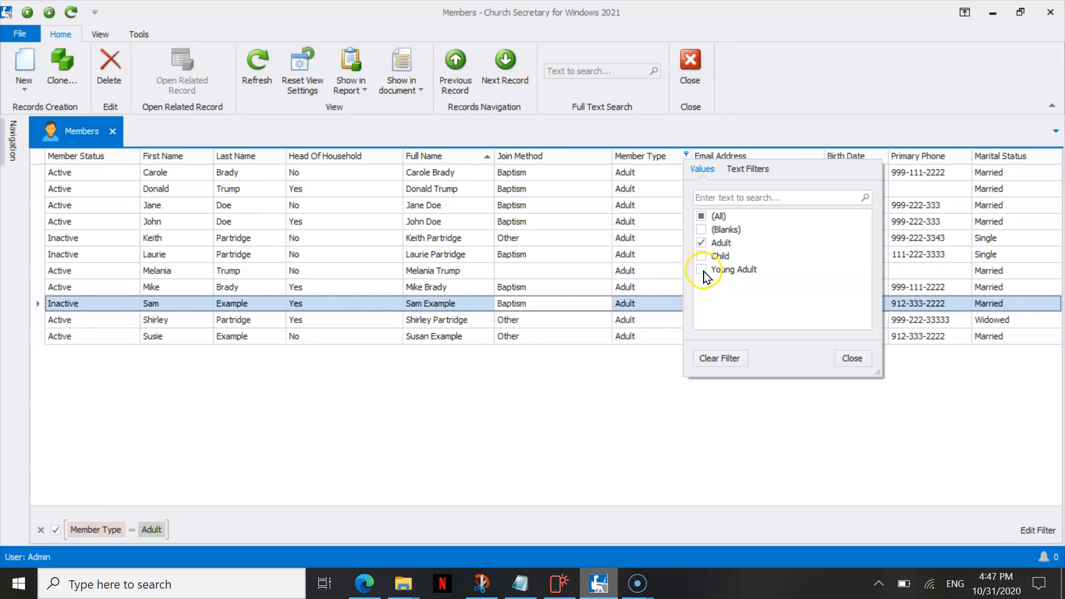
click(701, 269)
click(843, 358)
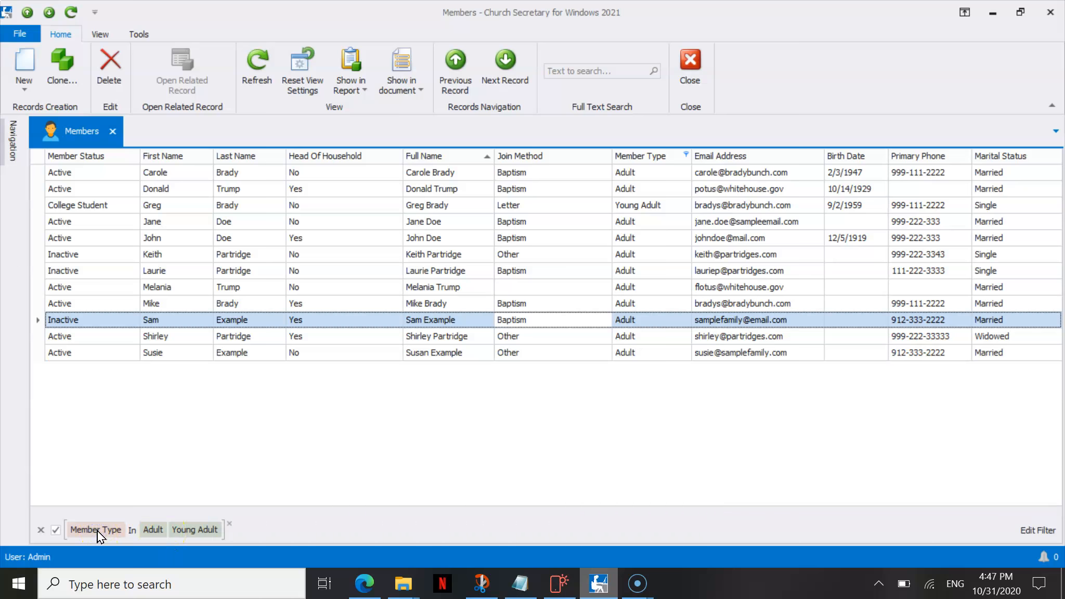
Toggle the Member Type filter off and on to compare the lists, and remove the filter completely.
click(56, 529)
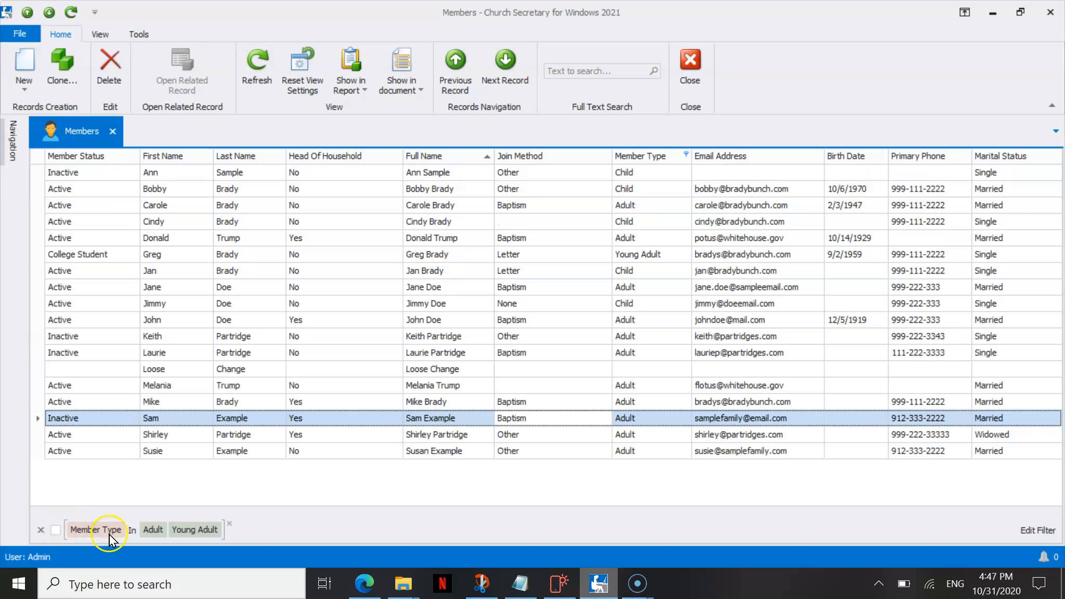
click(56, 529)
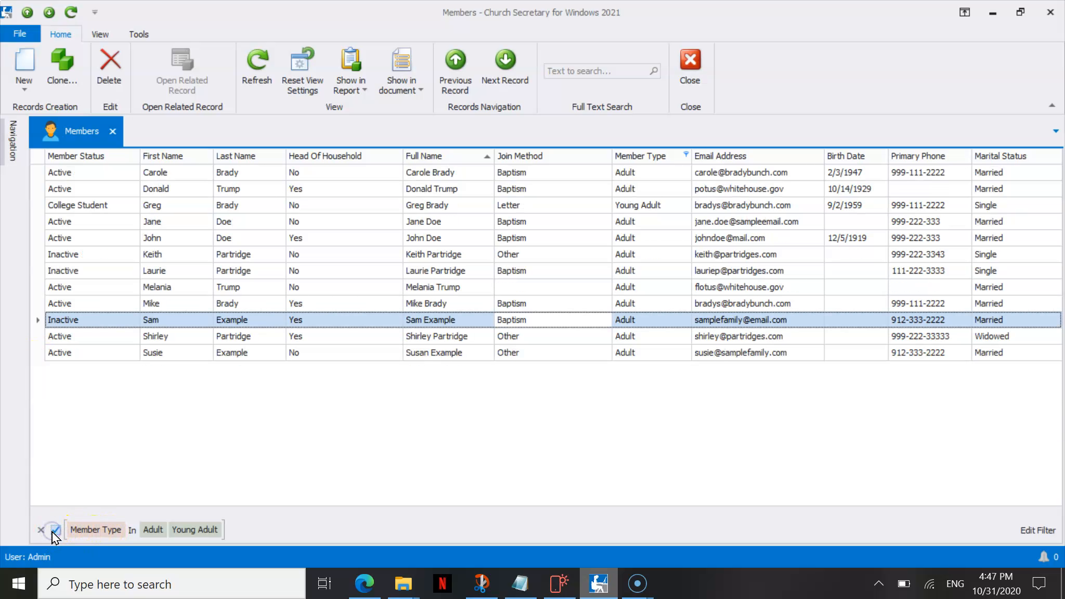
click(55, 529)
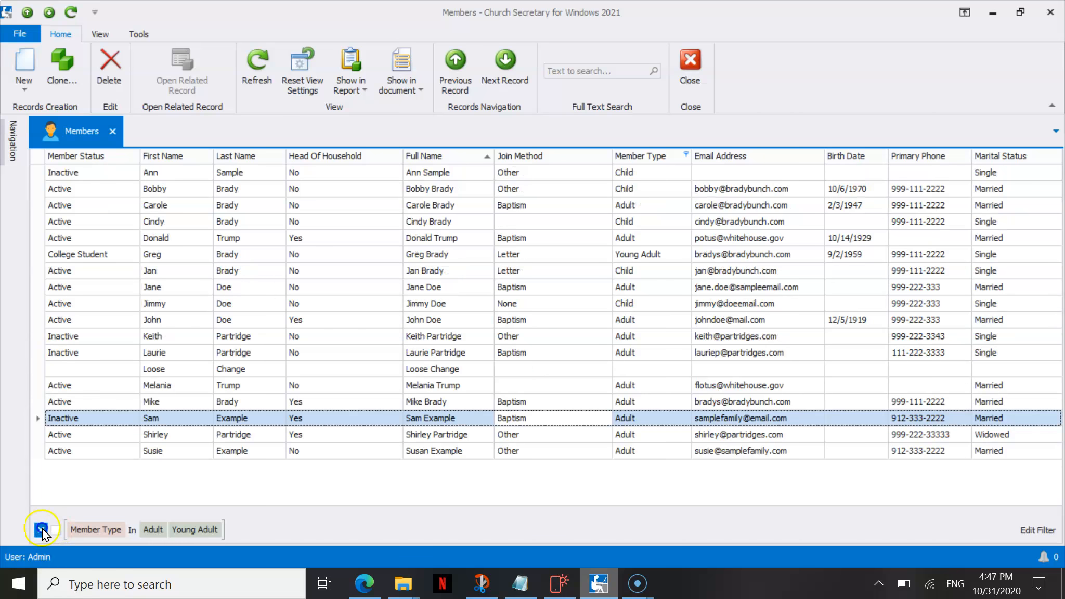
click(40, 530)
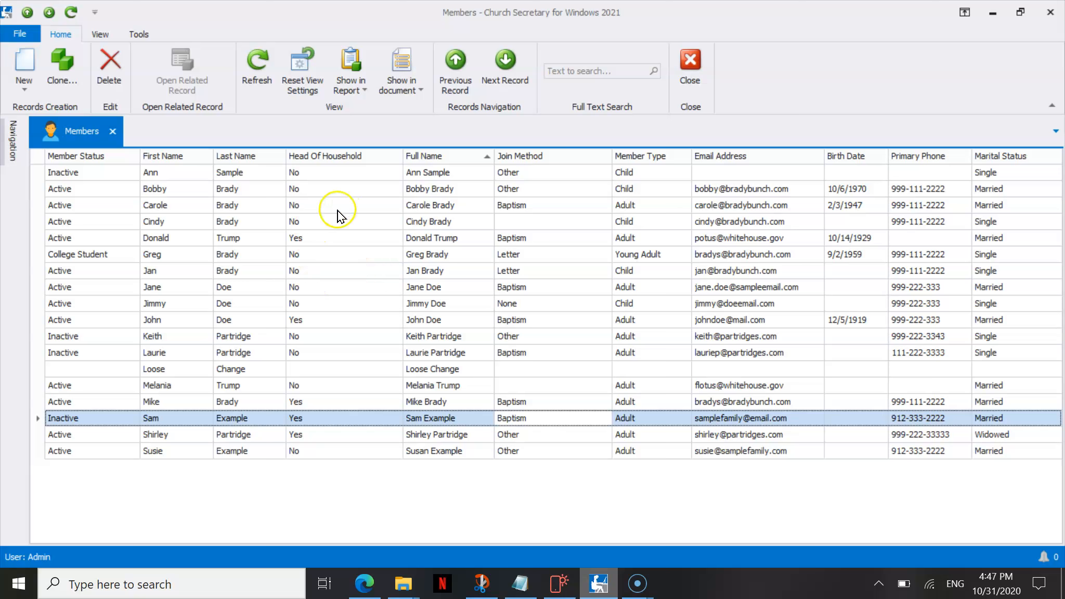
Sort the member list by Last Name, return to sorting by Full Name, and select the Donald Trump row.
click(241, 157)
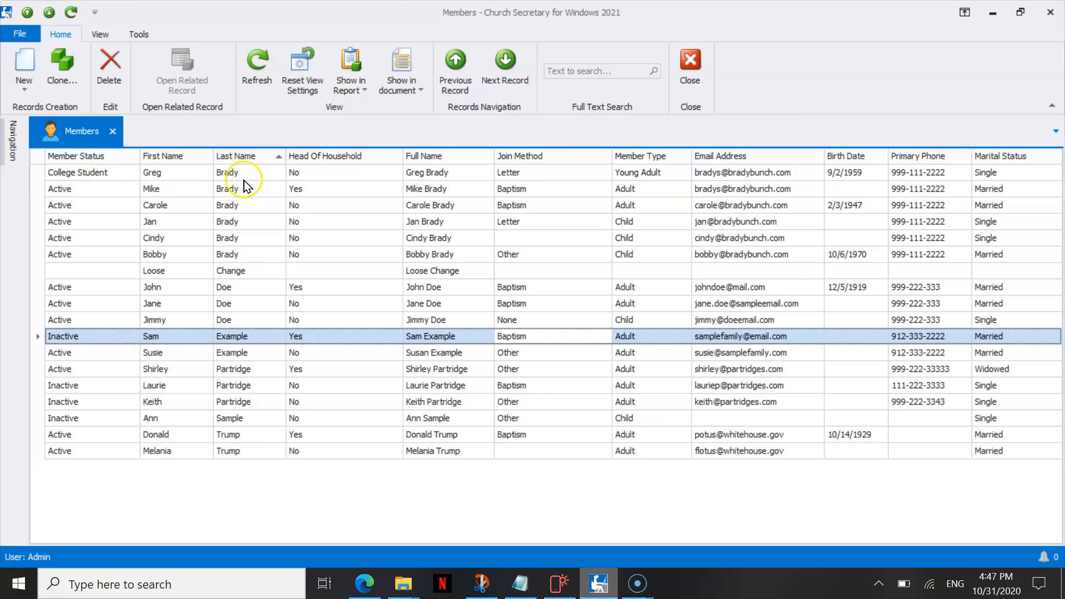
click(439, 156)
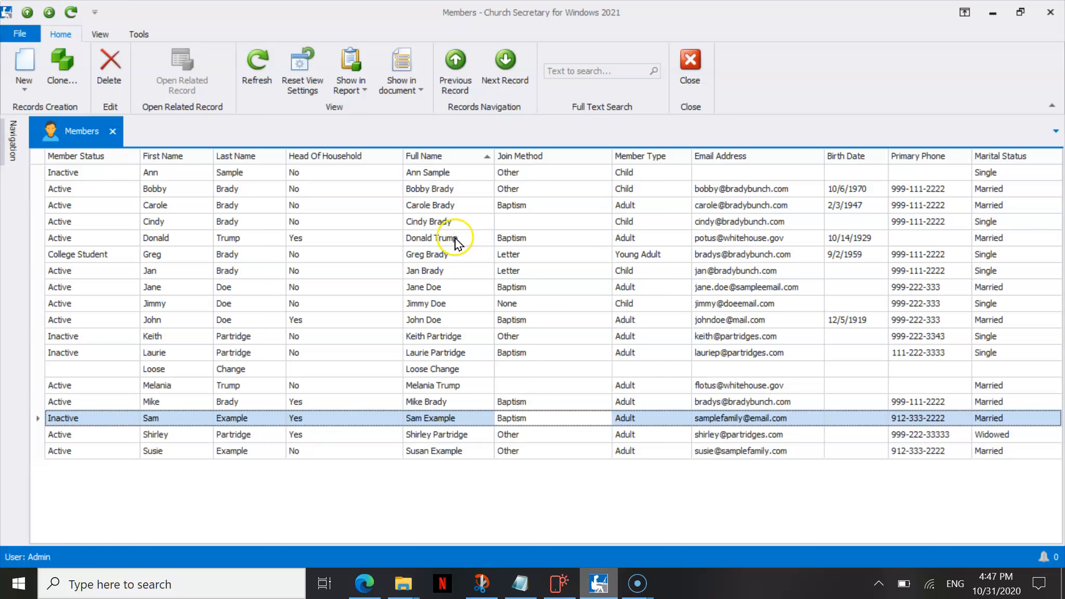
click(456, 238)
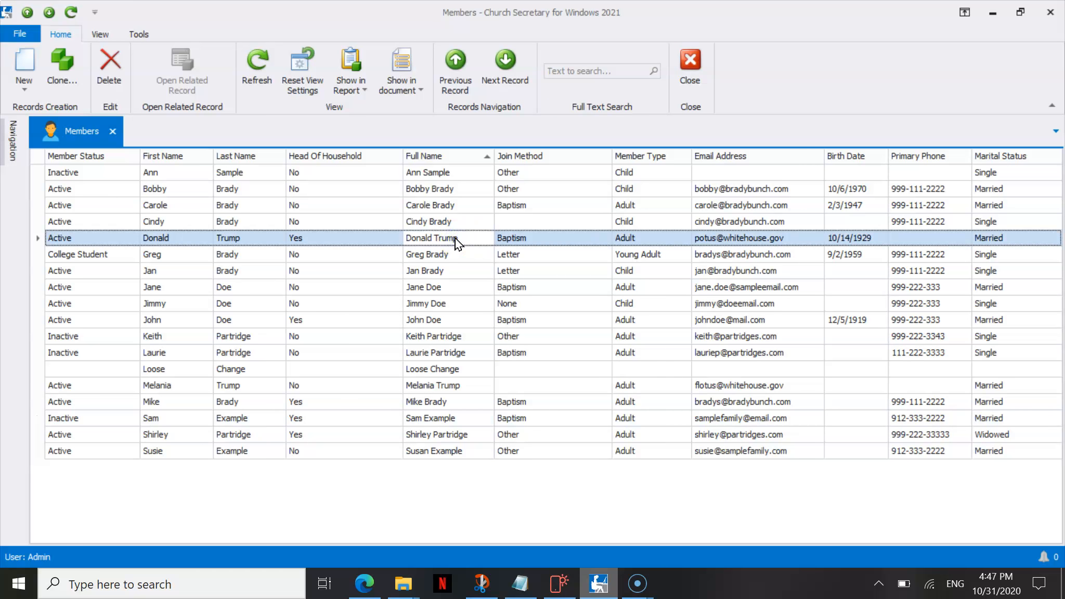
Show the Find Panel above the member list and use it to search for "trump".
right_click(459, 134)
right_click(413, 156)
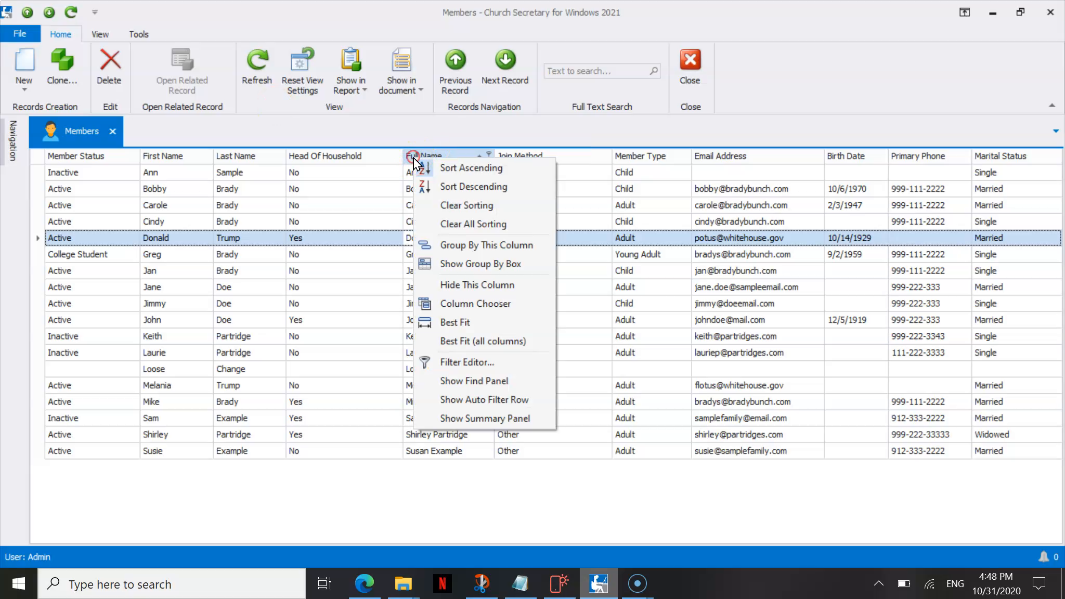
click(502, 382)
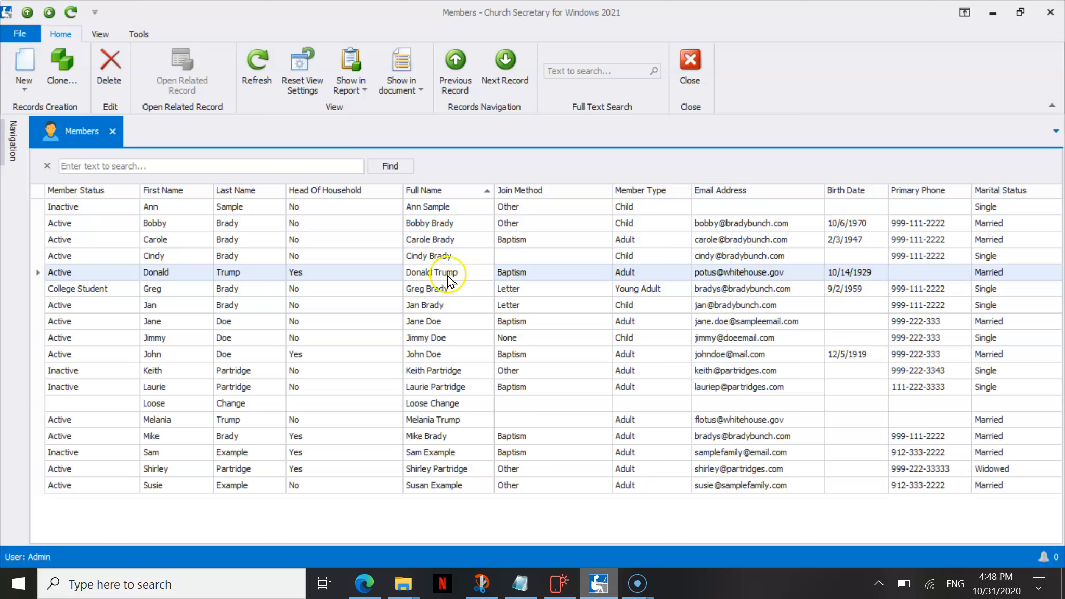
click(576, 73)
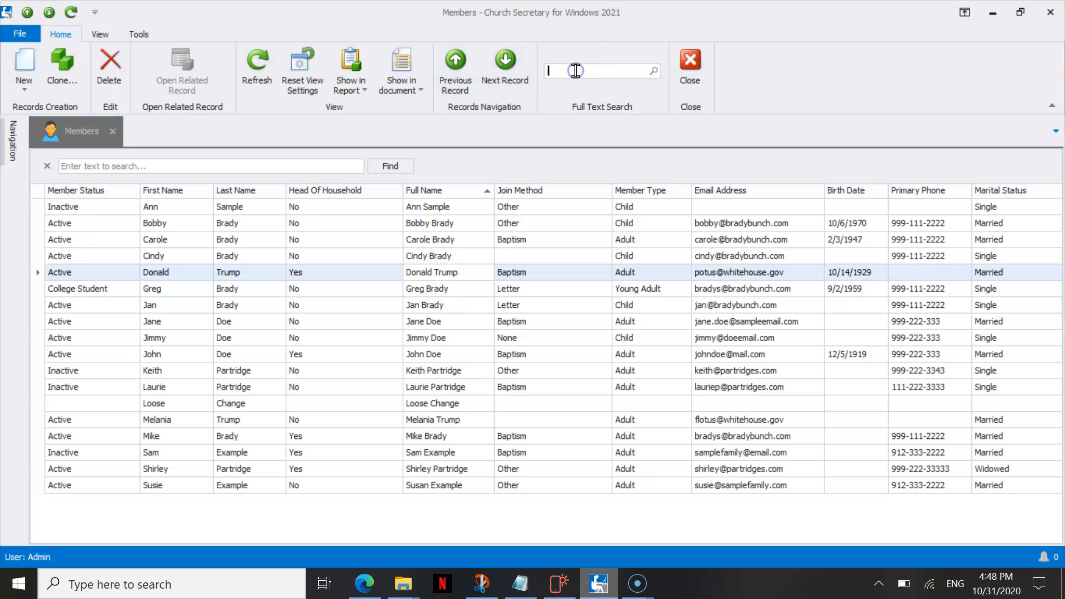
click(242, 161)
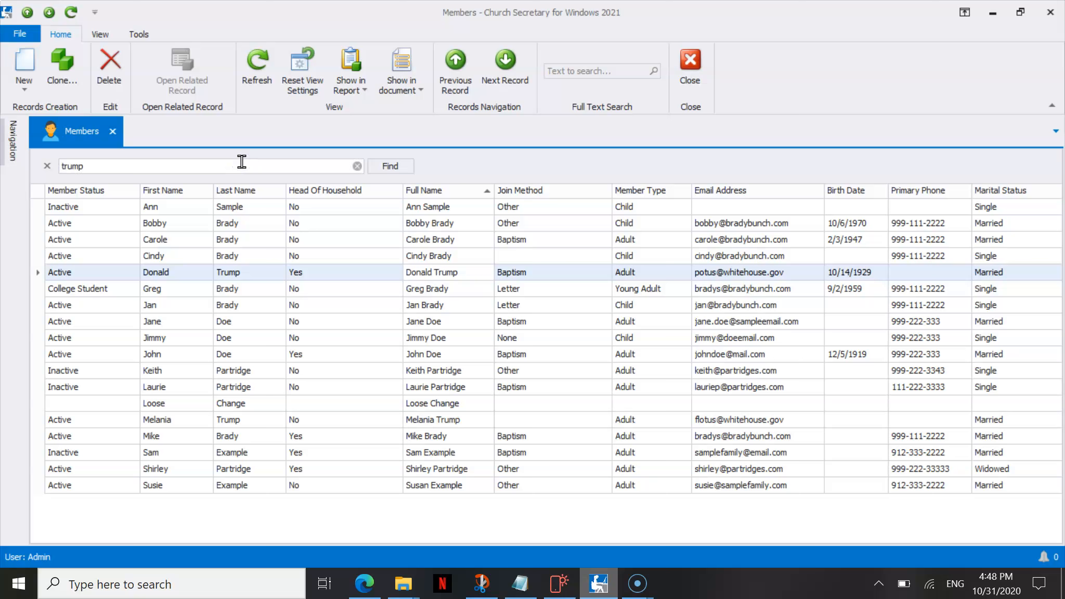
click(387, 166)
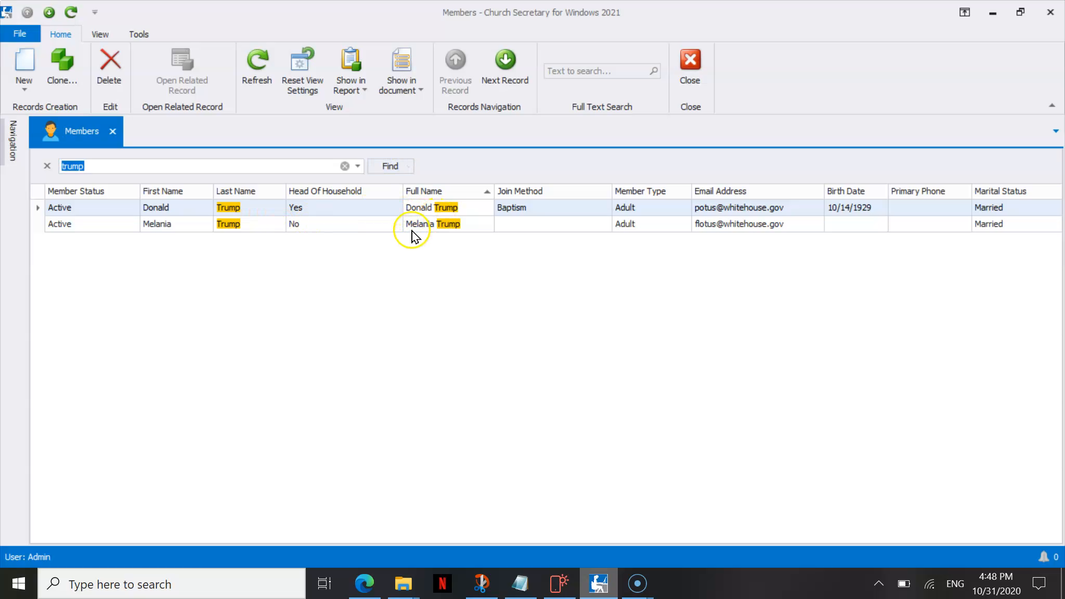
Clear the Find Panel search, run a Full Text Search for "trump" instead, and open the Donald Trump record.
click(345, 166)
click(572, 67)
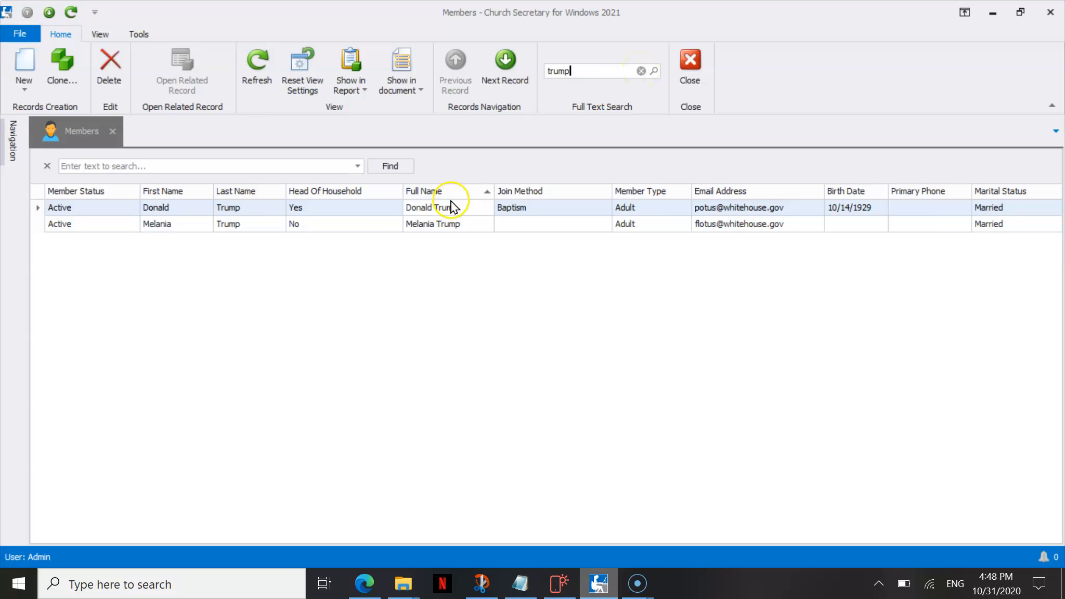
double_click(435, 208)
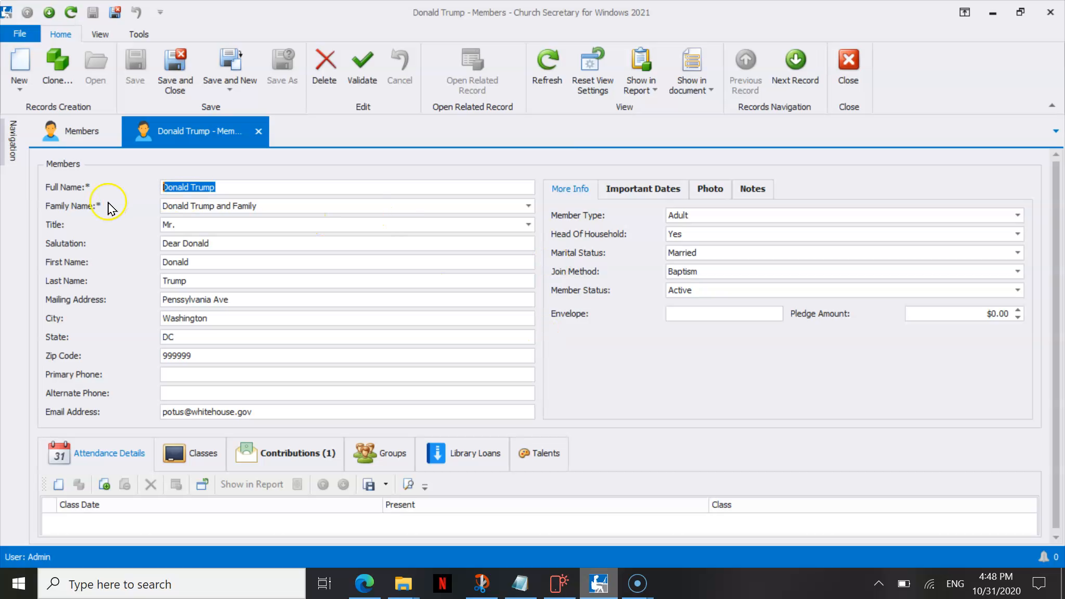
Change the member's Family Name to Example Family to check the address fields, and set it back to Donald Trump and Family.
mouse_move(111, 196)
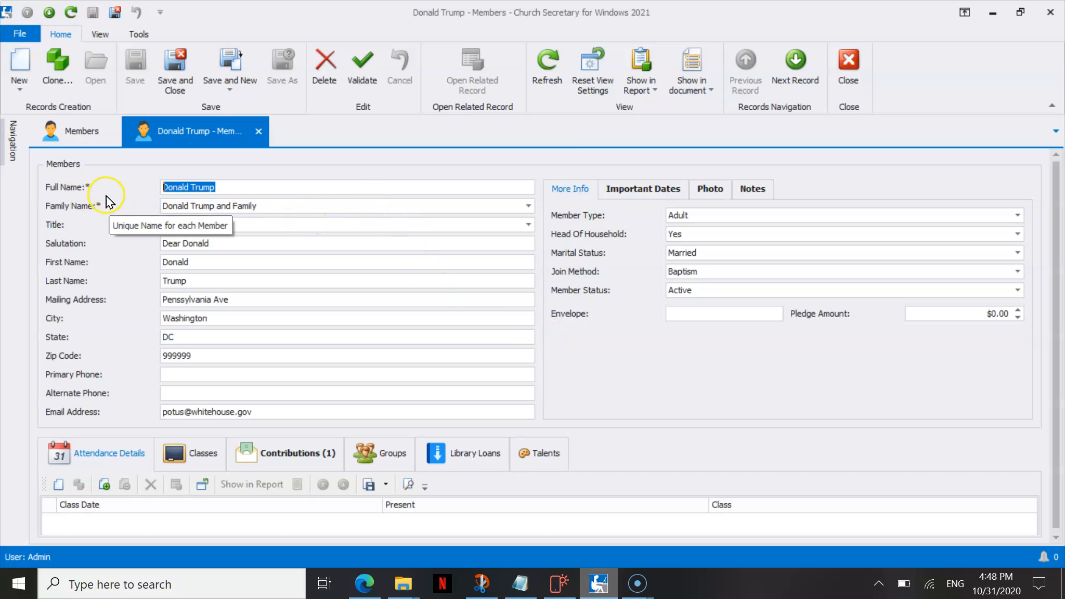
click(529, 208)
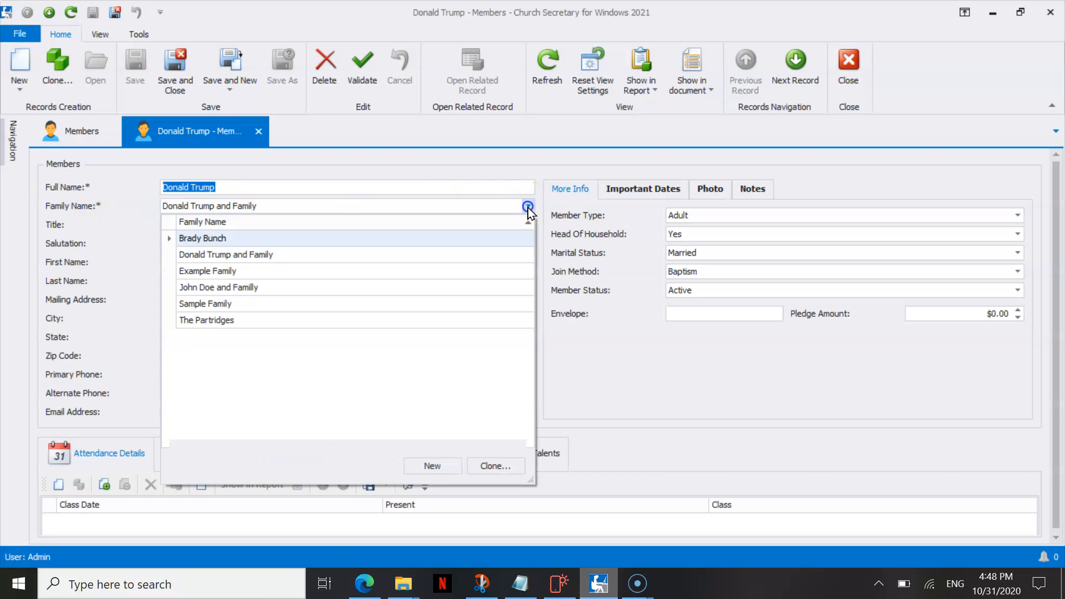
click(481, 271)
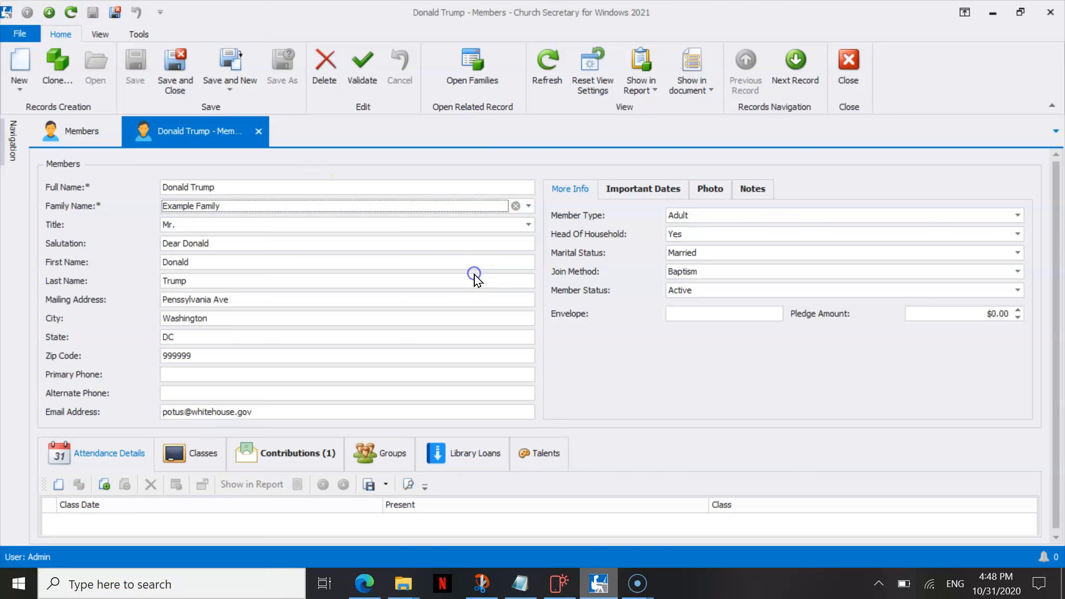
click(317, 225)
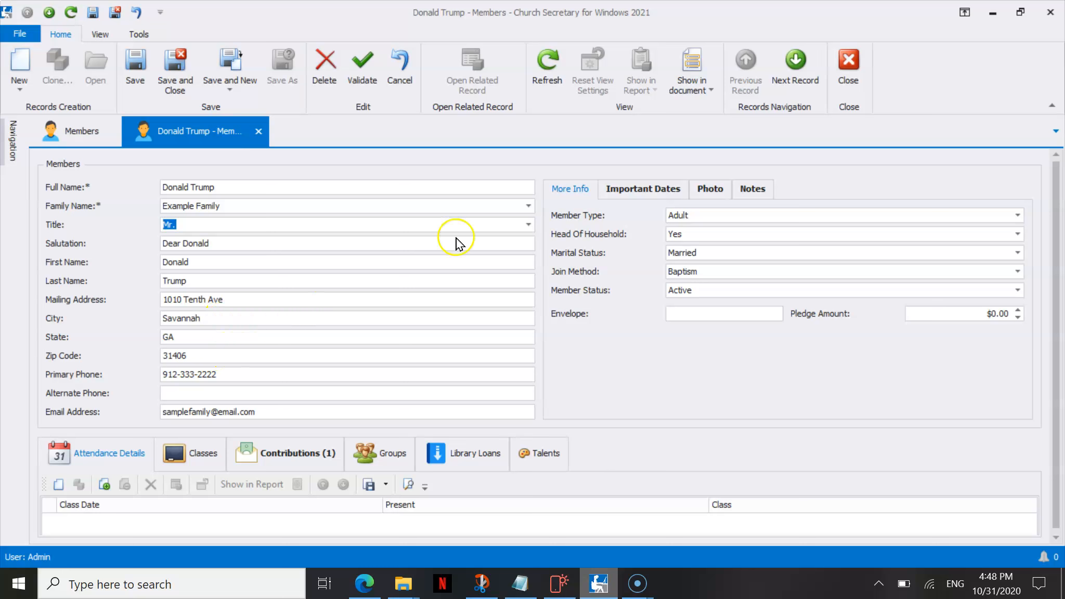
click(530, 205)
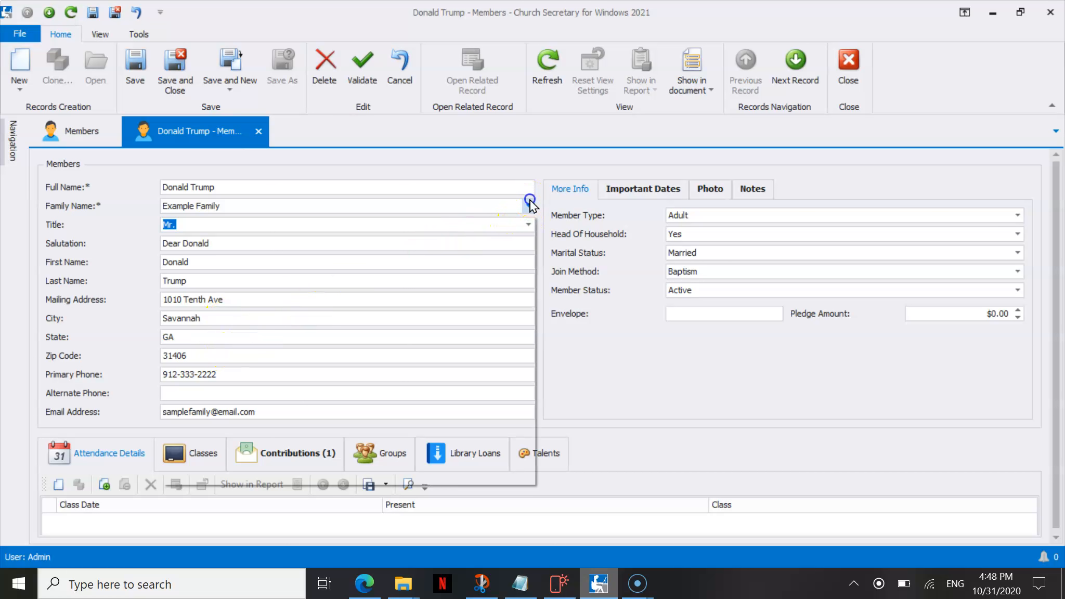
click(432, 259)
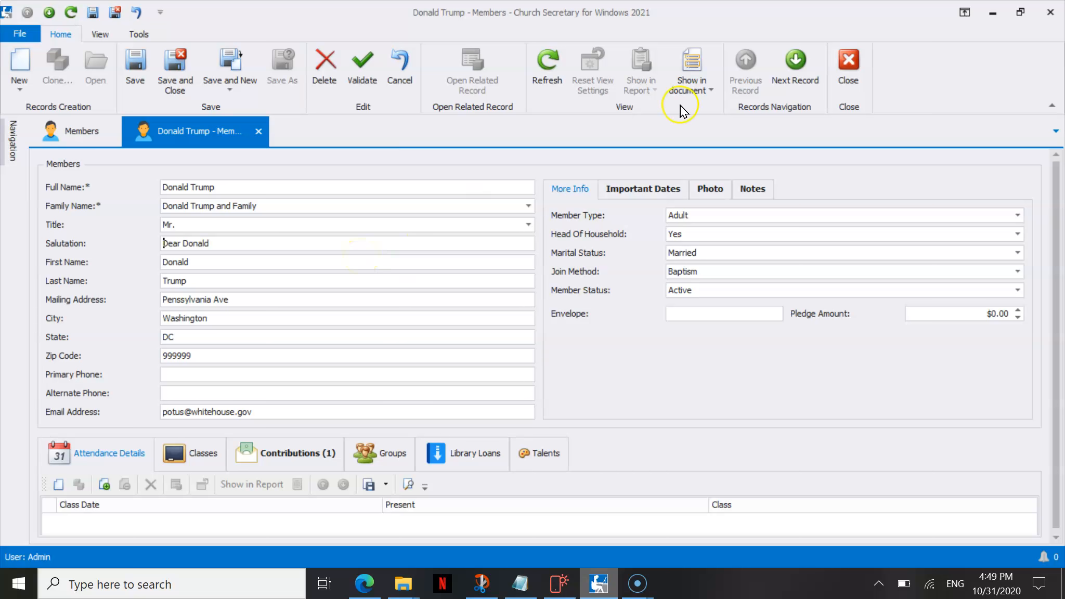
Show the member record in the Birthday Letter document, review the merged letter, and close the preview.
click(705, 99)
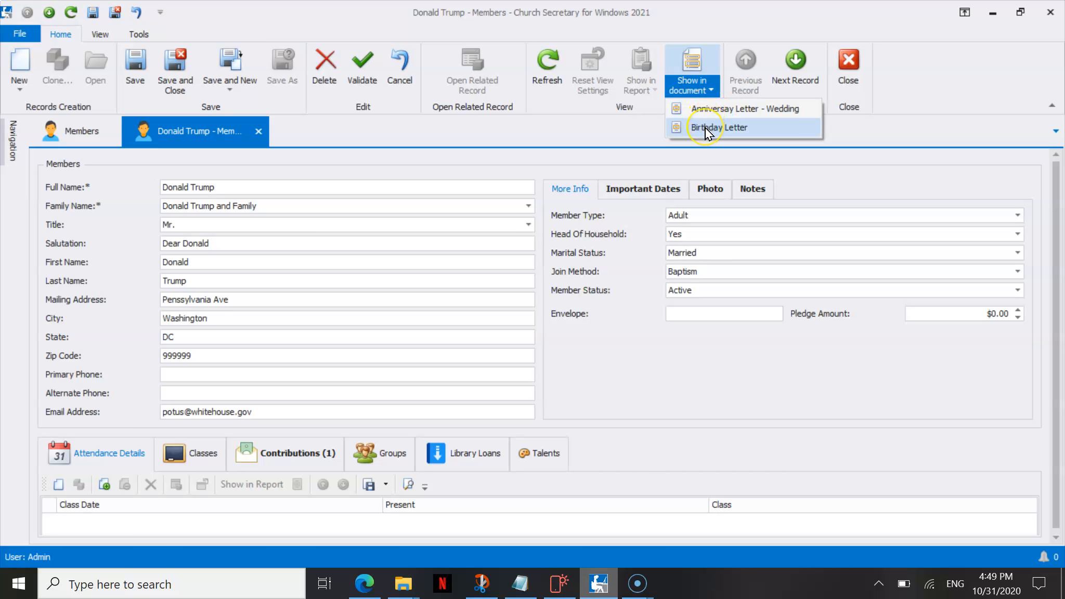
click(706, 130)
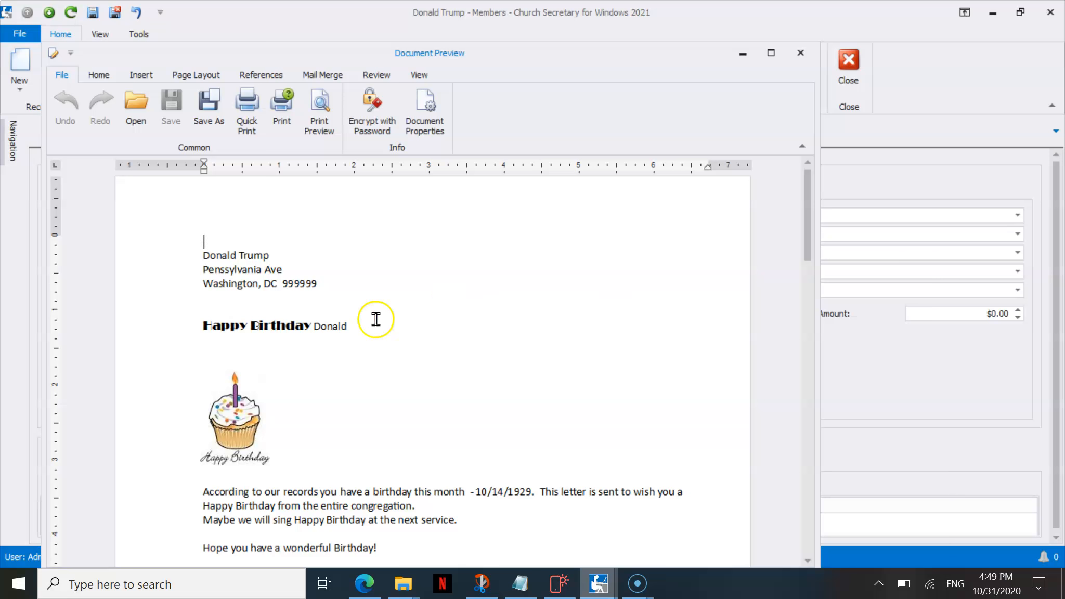
mouse_move(807, 217)
mouse_down()
mouse_move(806, 237)
mouse_move(801, 204)
mouse_up()
click(800, 53)
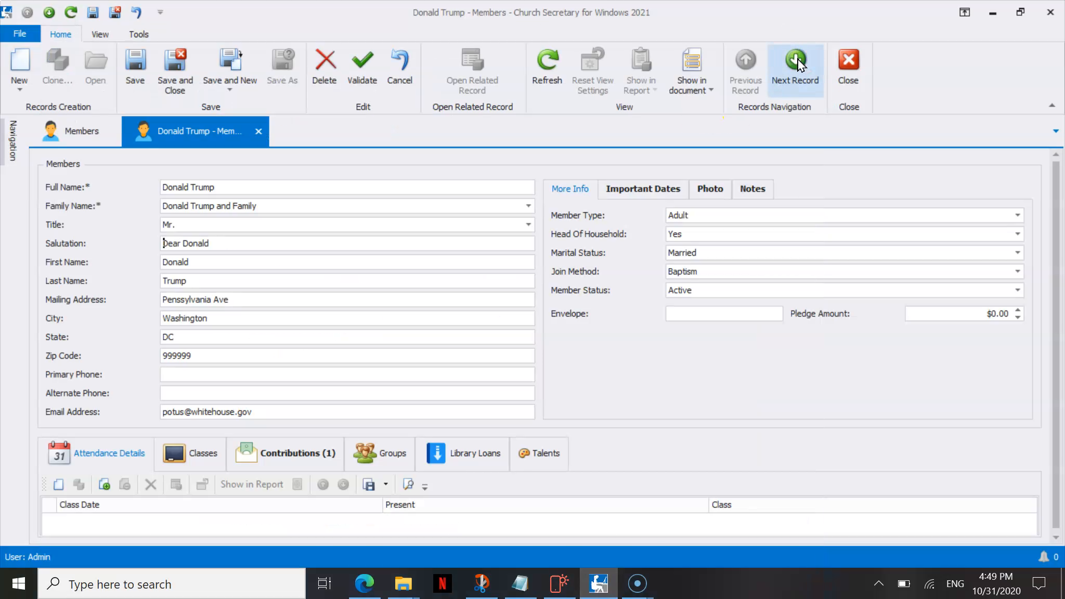
Show the member record in the wedding anniversary letter, check the merged first name in the greeting, and close the preview.
click(707, 93)
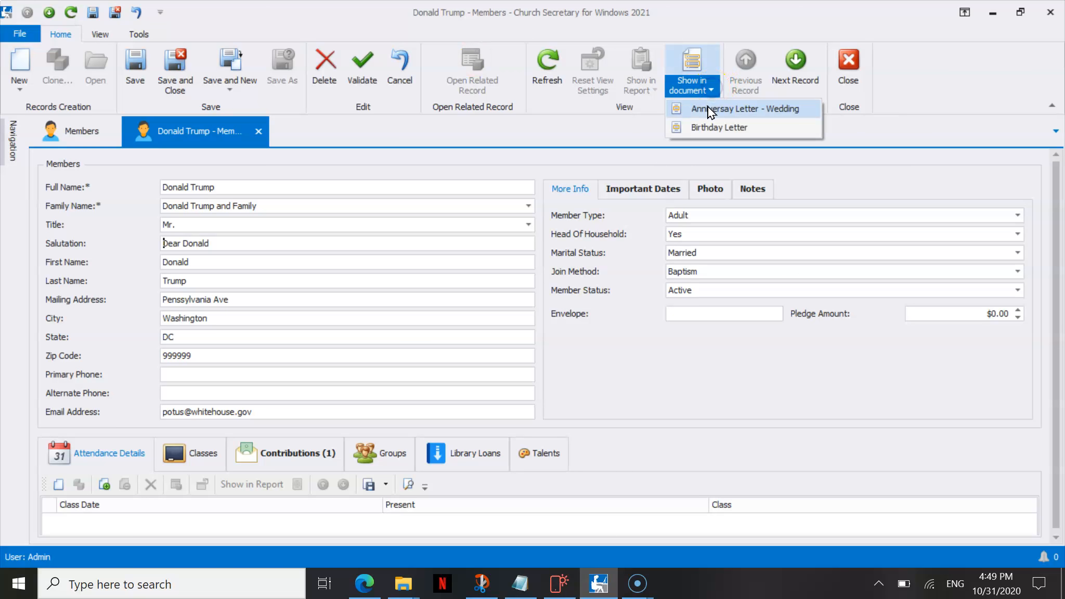
click(708, 110)
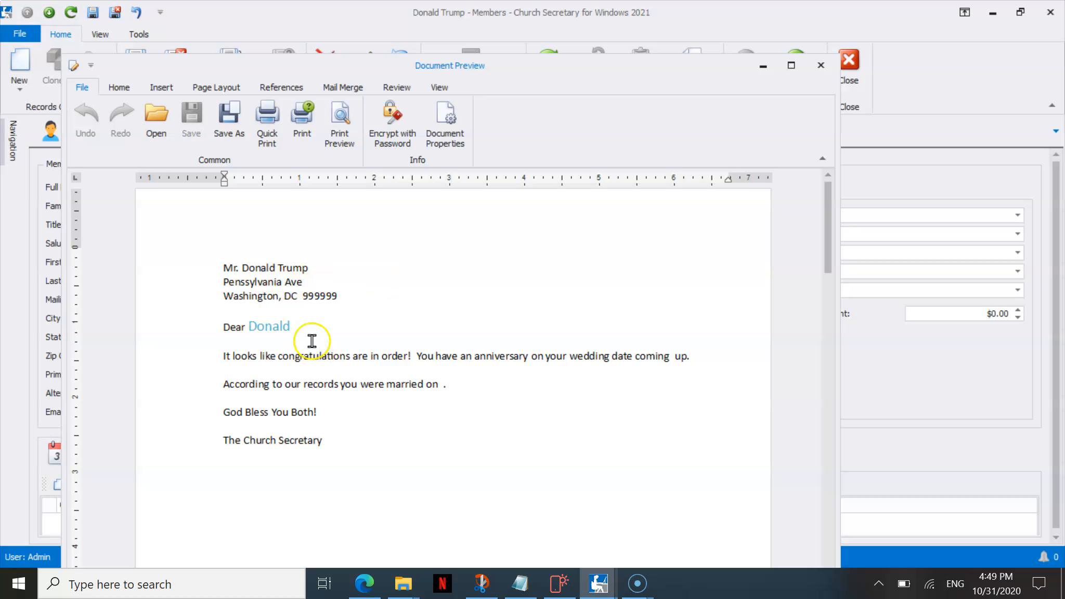
drag(291, 328, 252, 327)
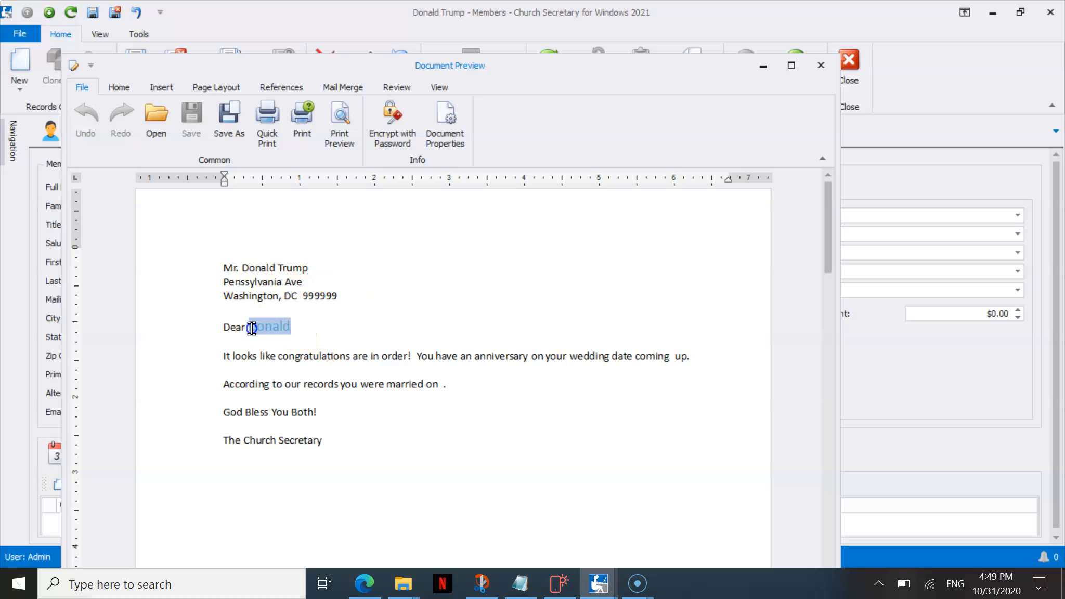
click(312, 314)
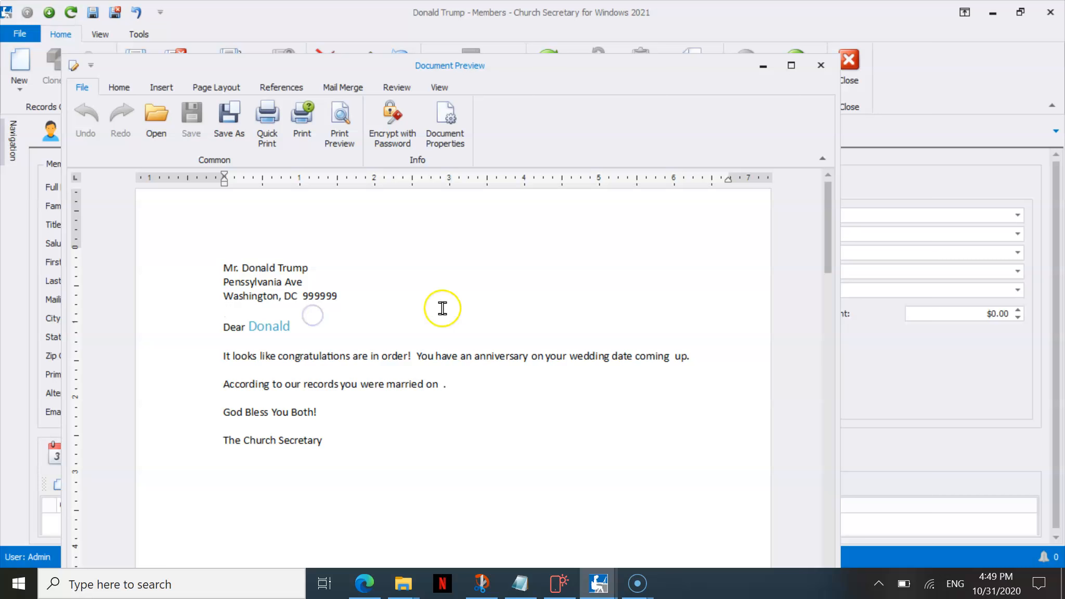
click(821, 66)
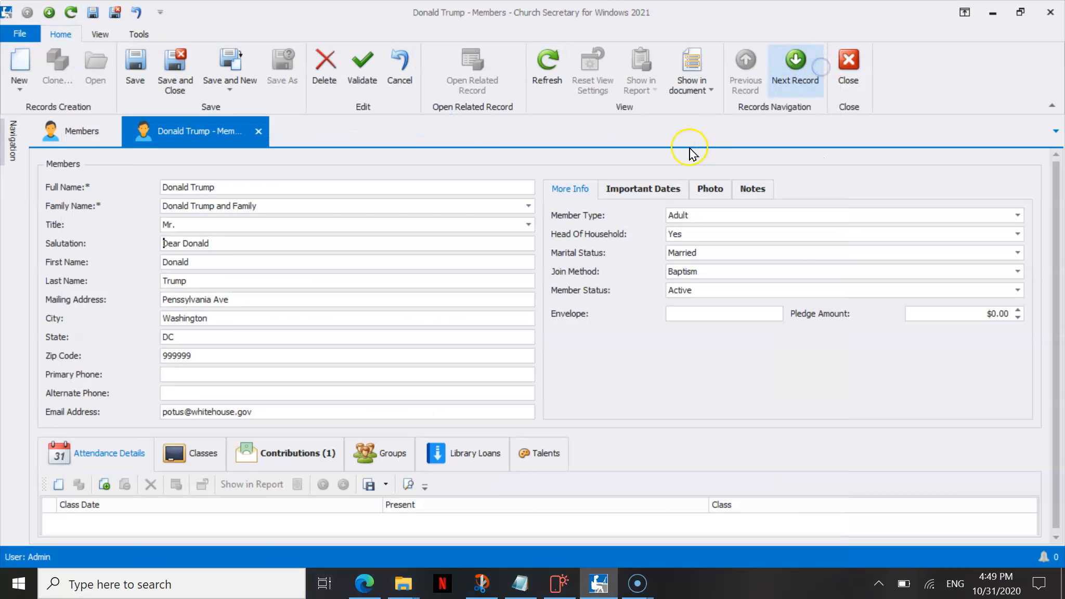
Check the entries in the Reports navigation group, and close the member record, saving its changes.
mouse_move(15, 140)
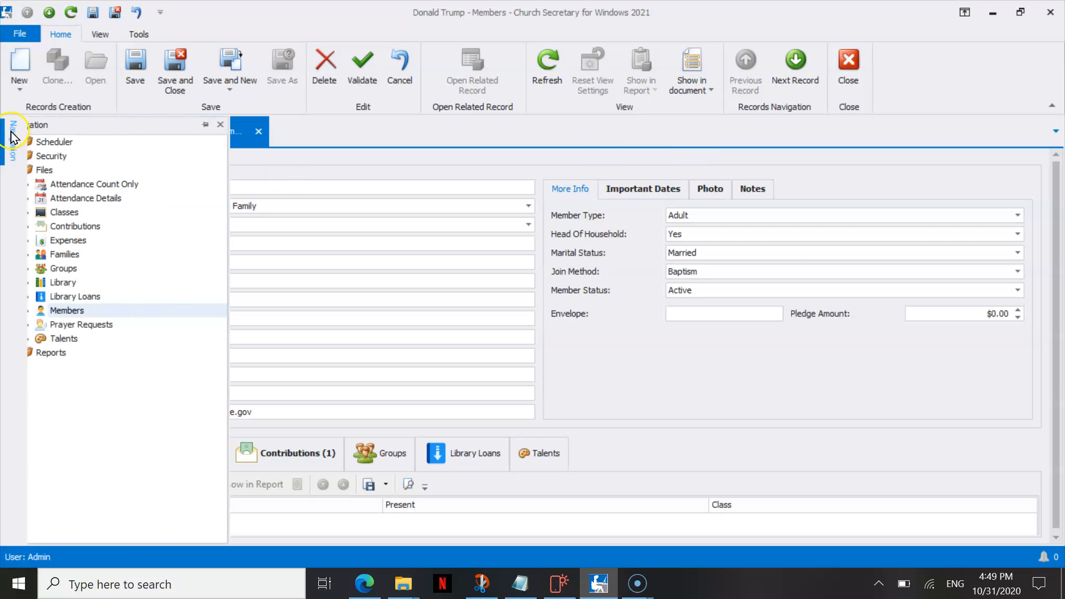
click(38, 352)
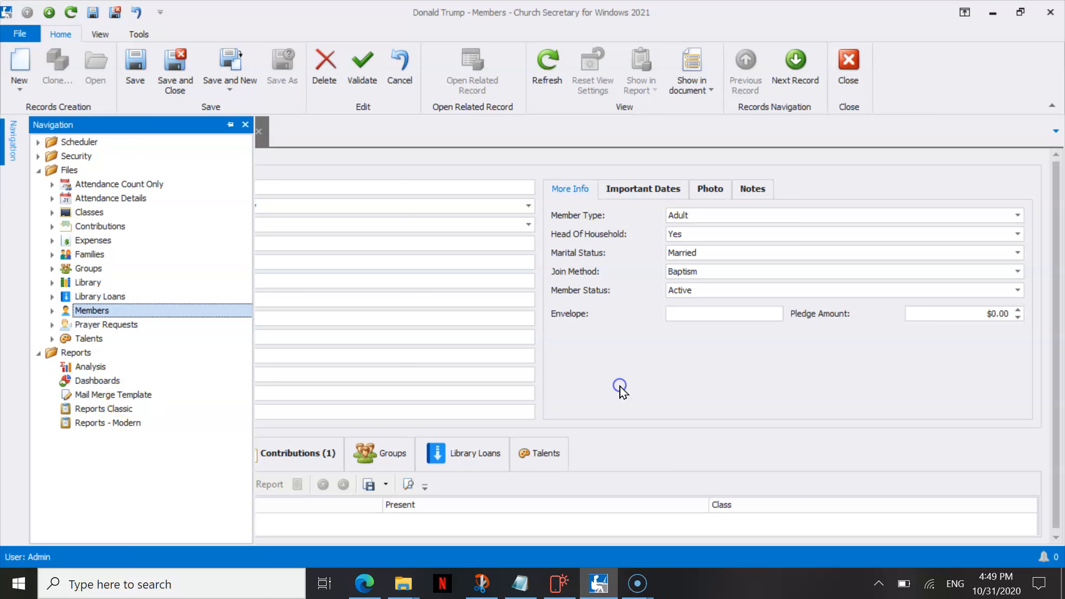
click(848, 65)
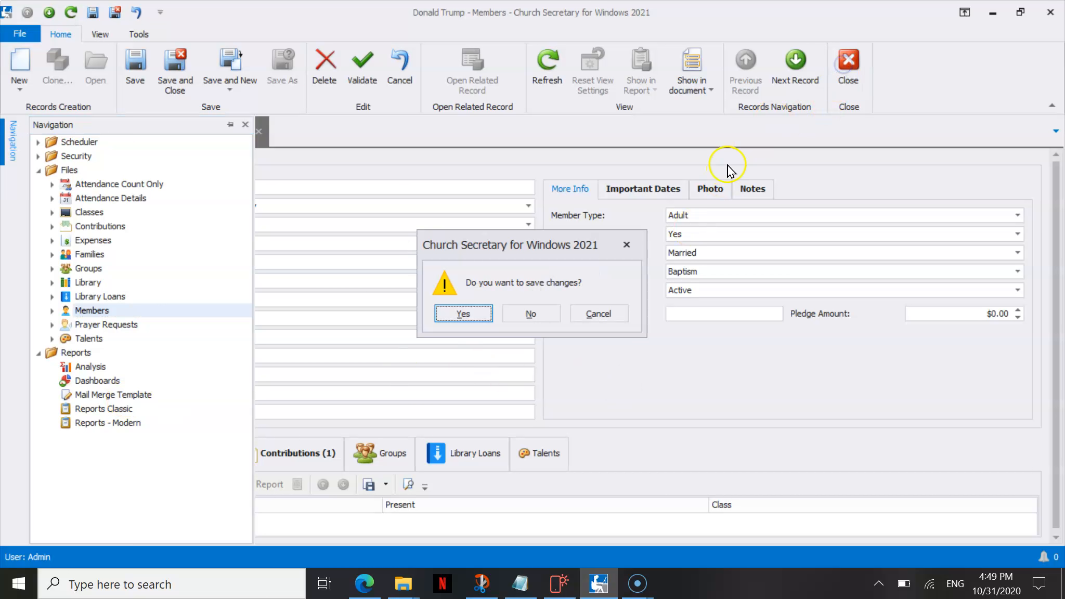
click(475, 313)
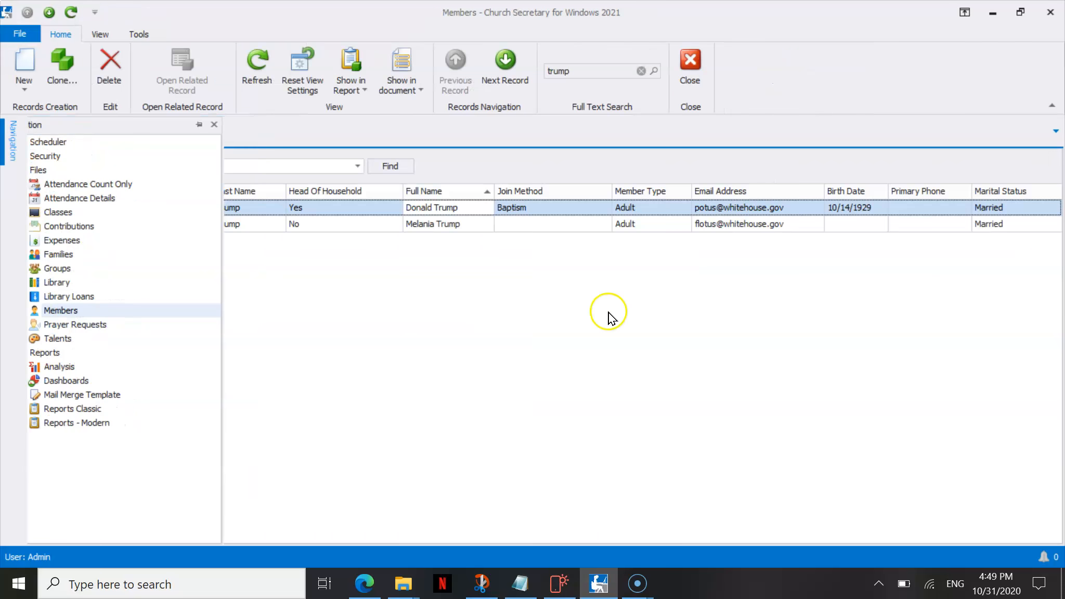
Reopen the Donald Trump record and review its More Info, Important Dates, Photo and Notes sections.
double_click(325, 210)
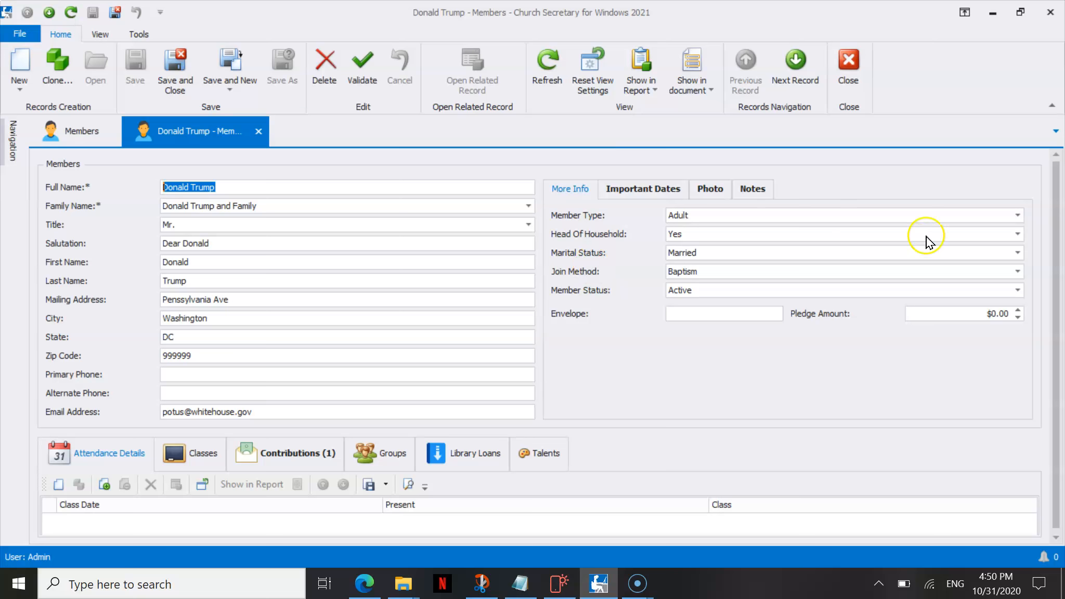
click(1017, 214)
click(680, 147)
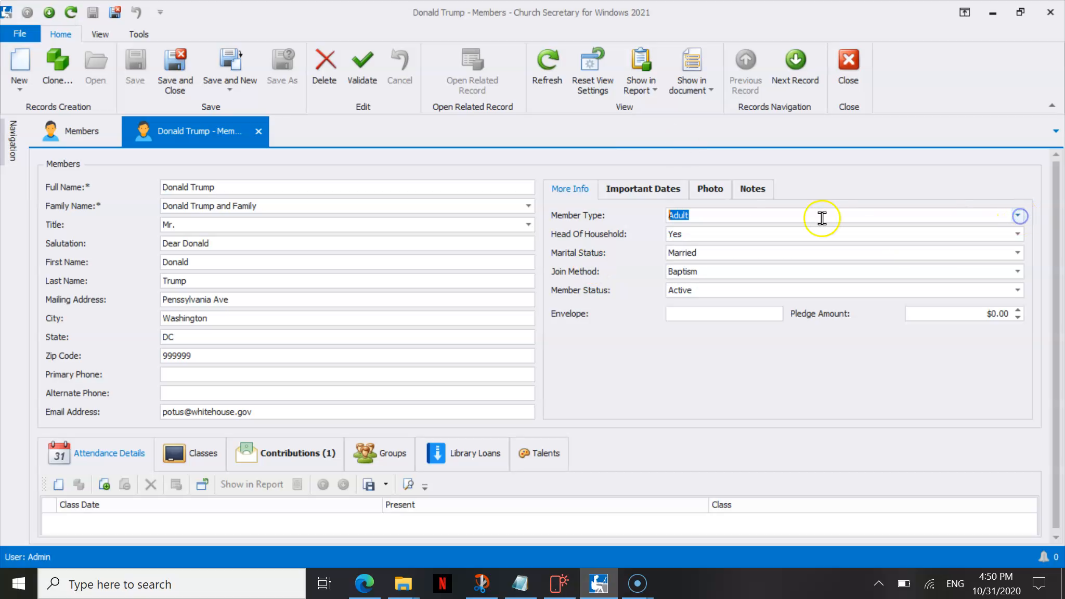
click(653, 183)
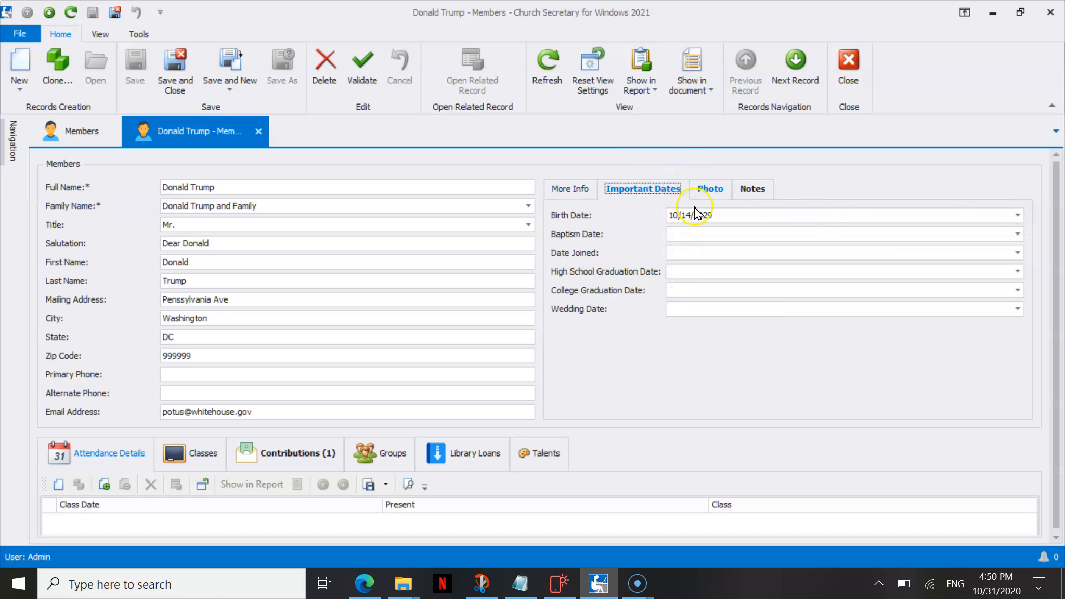
click(716, 191)
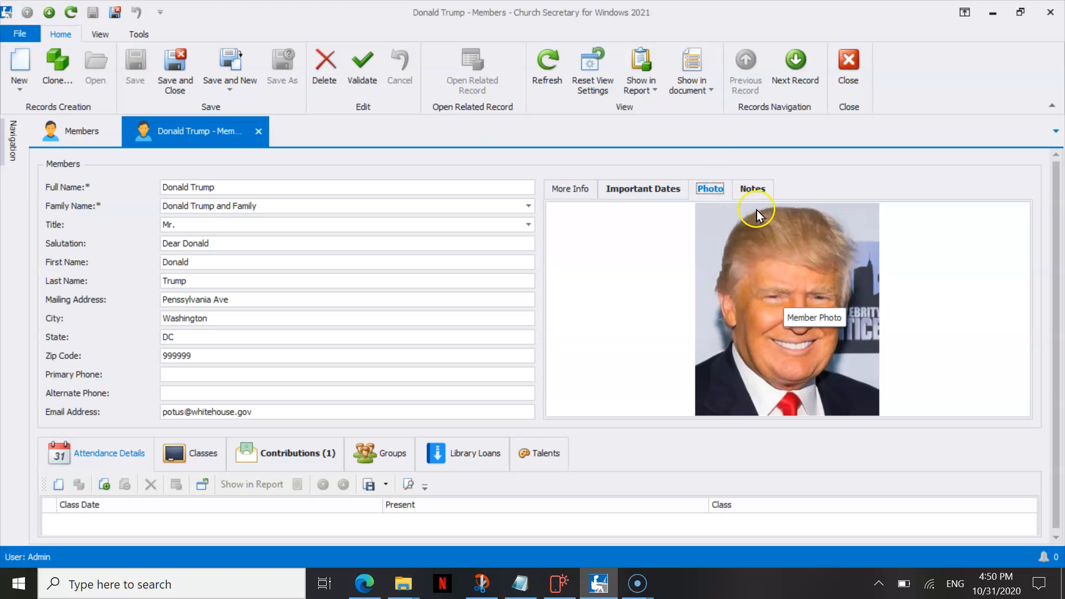
click(753, 190)
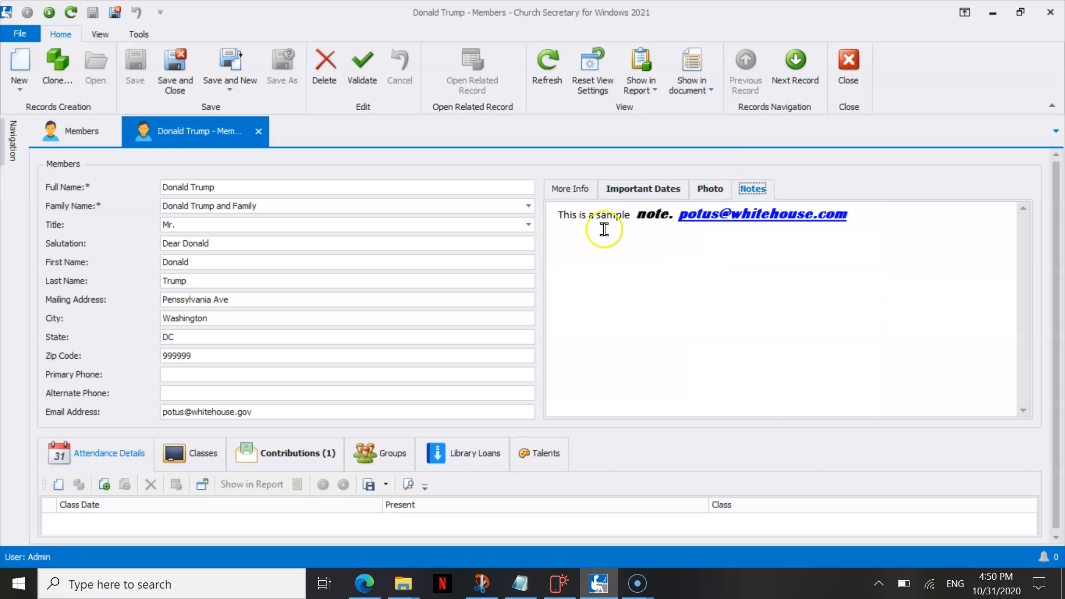
click(578, 192)
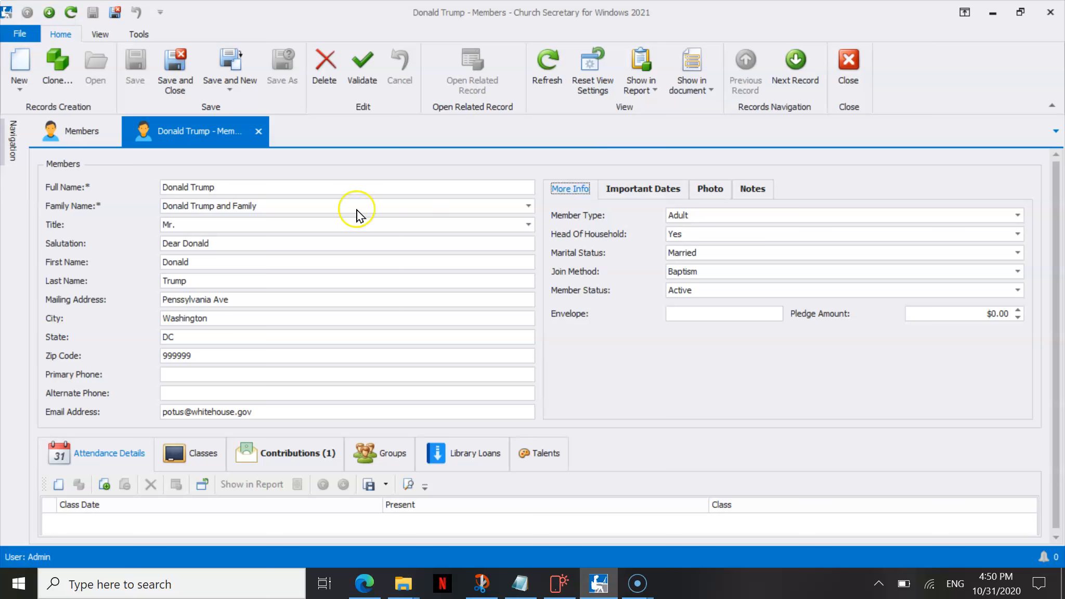
Open a print preview of the member record, review it through to the contributions section, and close it.
click(19, 35)
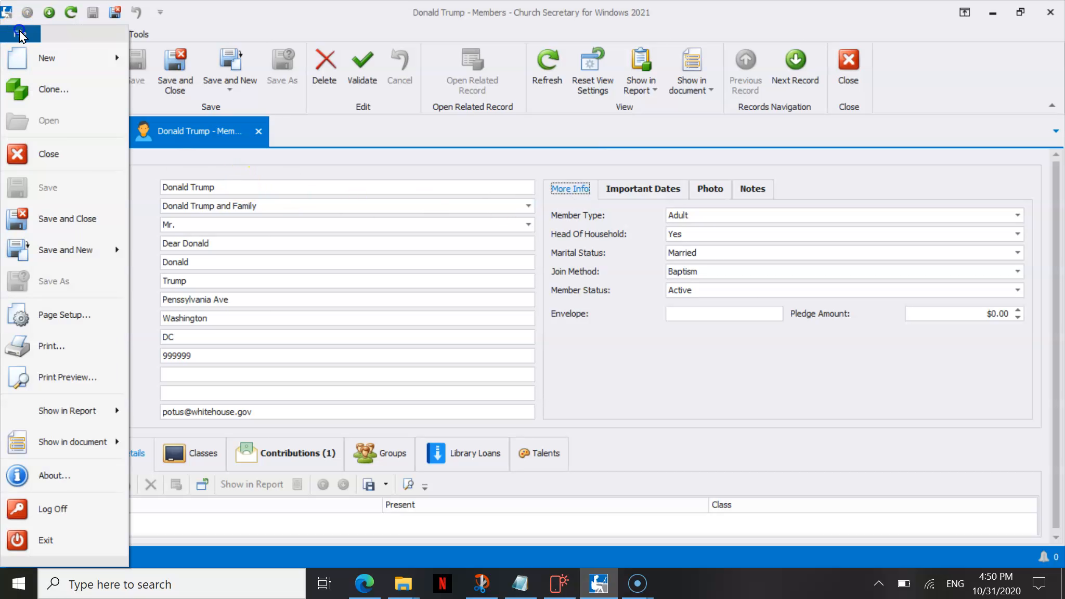
click(100, 385)
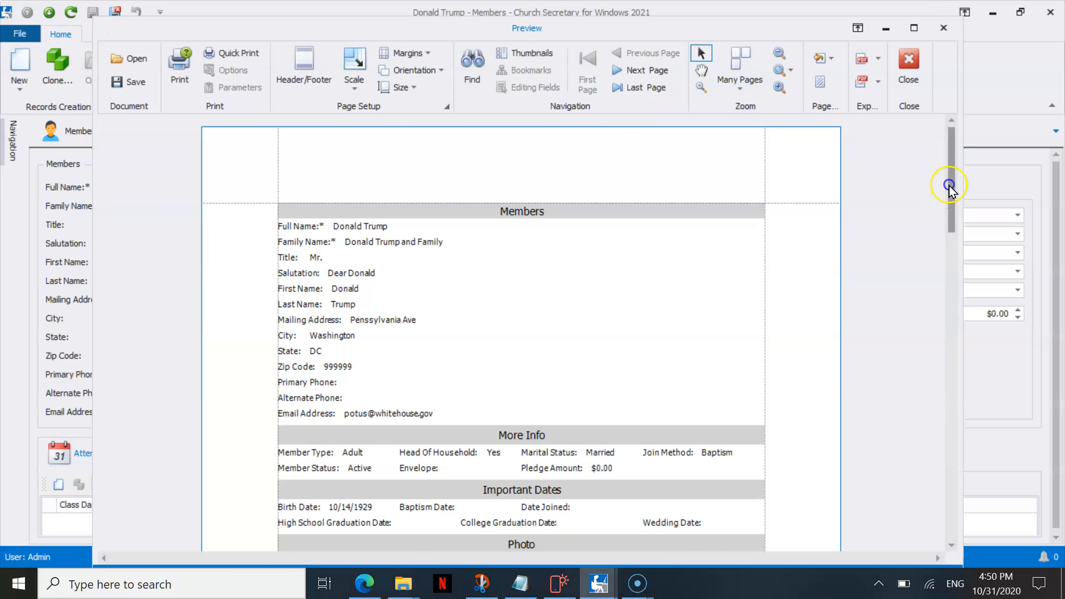
drag(949, 186, 950, 238)
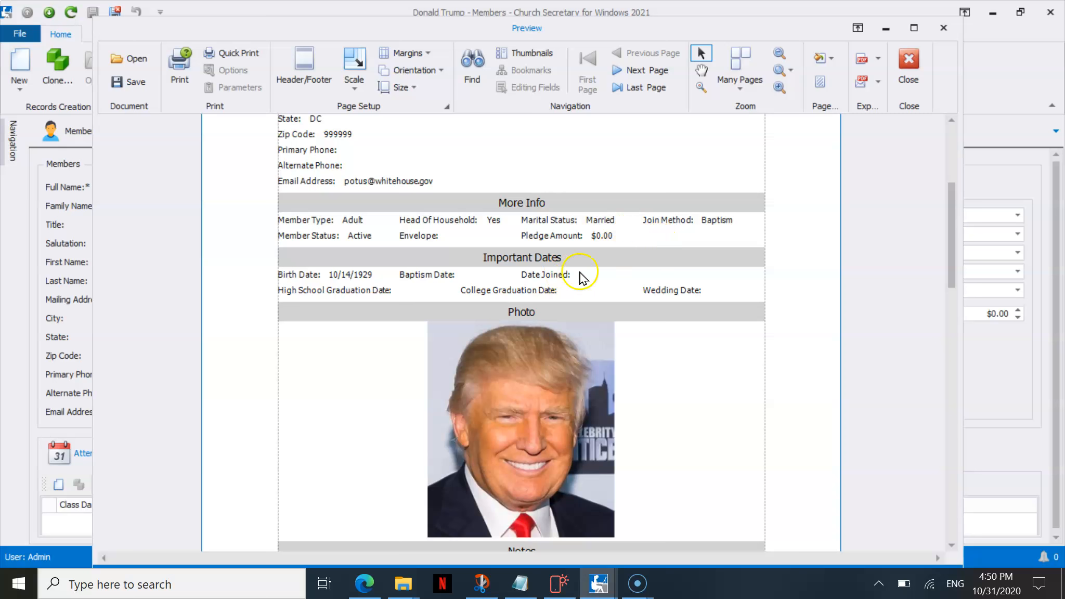
drag(950, 210, 945, 338)
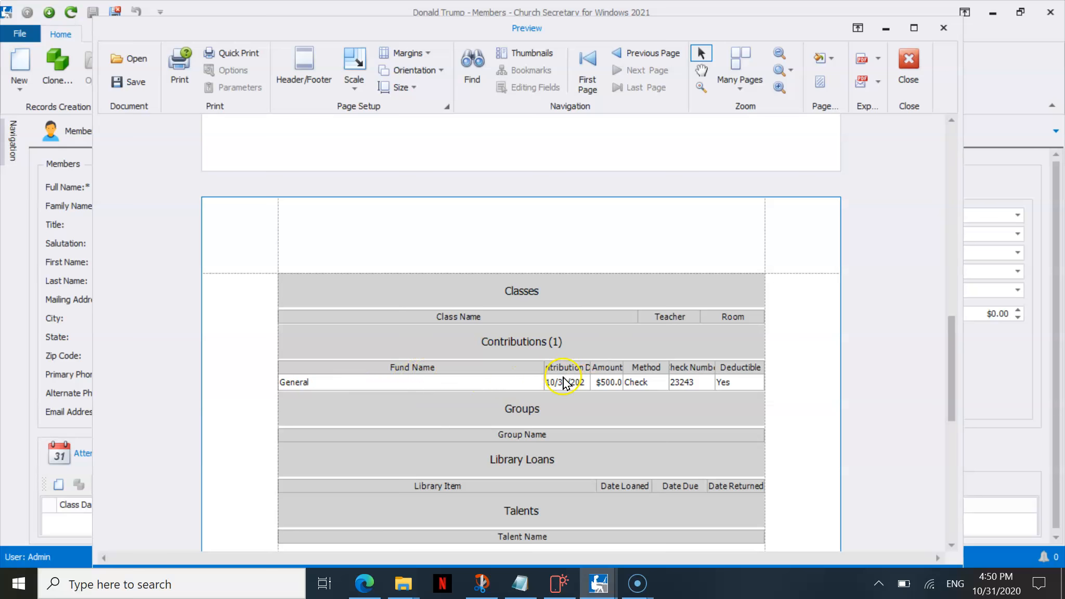
click(908, 65)
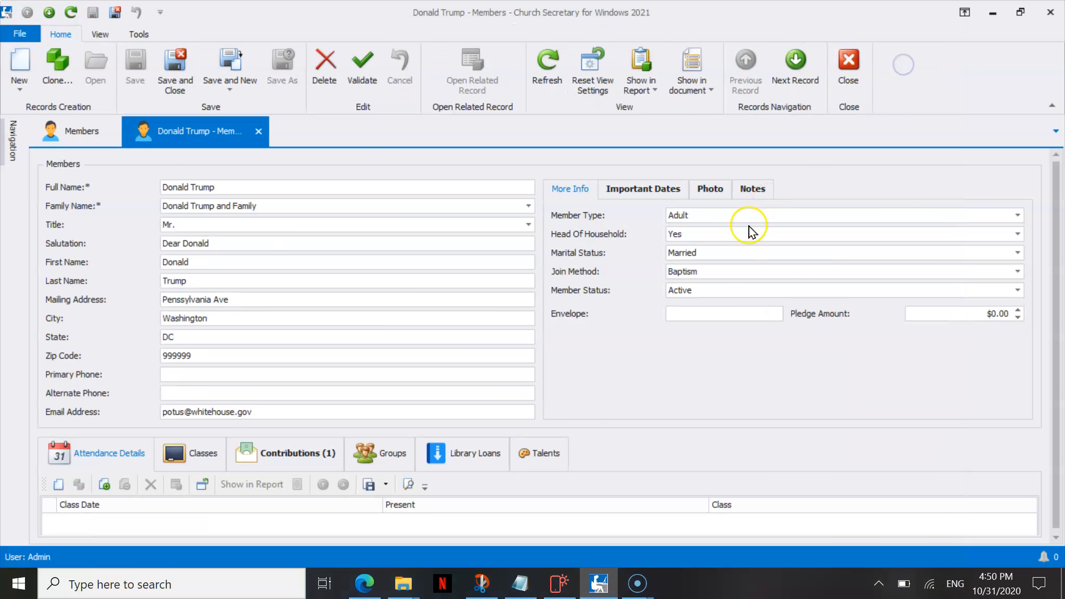
Narrow the Fund Name column in the member's Contributions list and check the column widths in a new print preview.
click(305, 448)
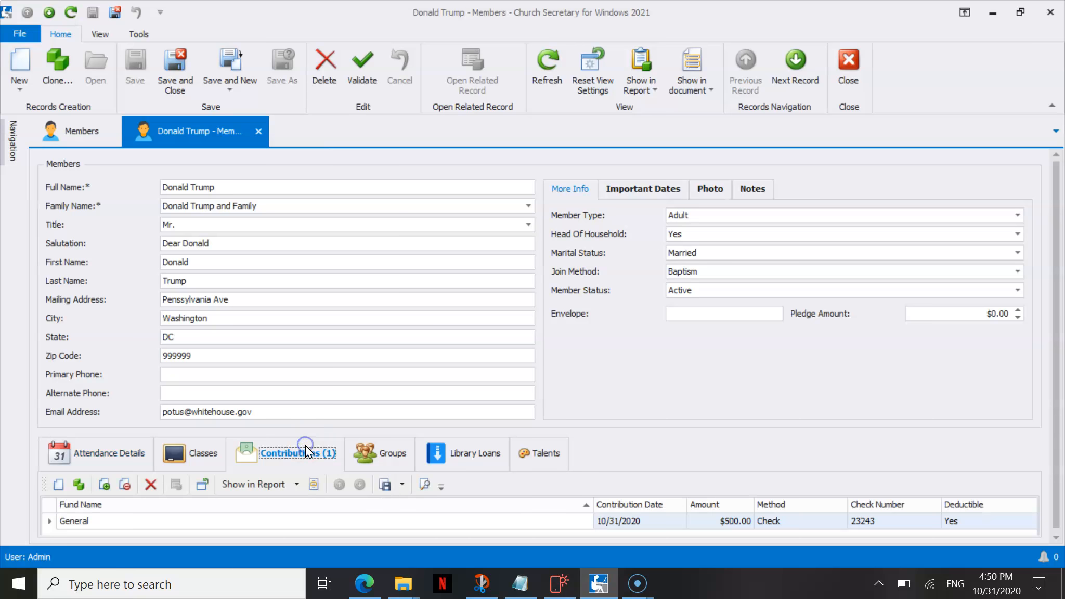
drag(595, 503, 463, 504)
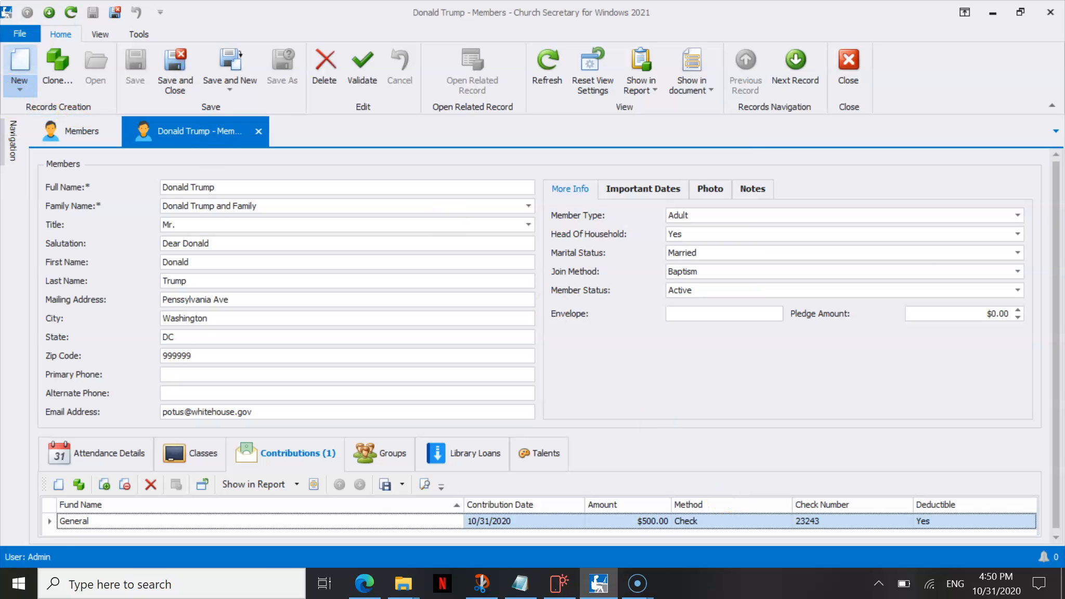
click(32, 36)
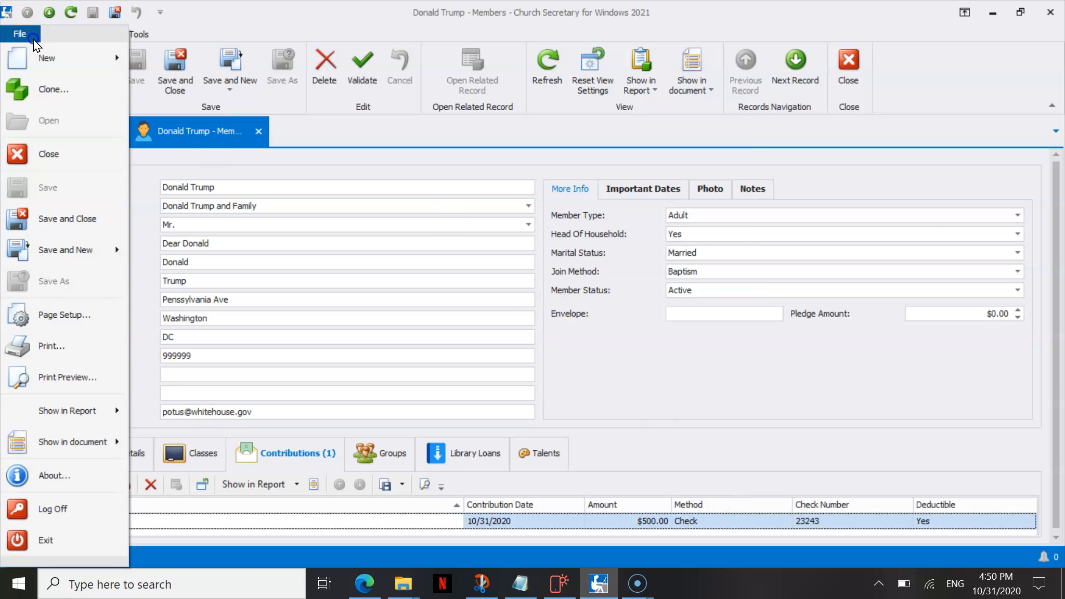
click(95, 380)
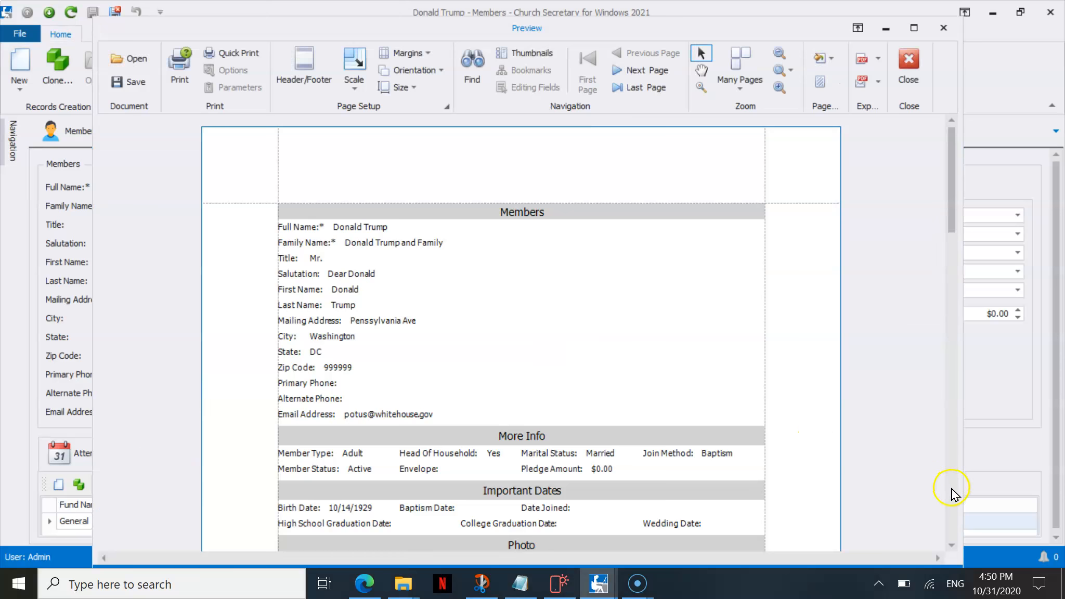
click(951, 489)
click(951, 489)
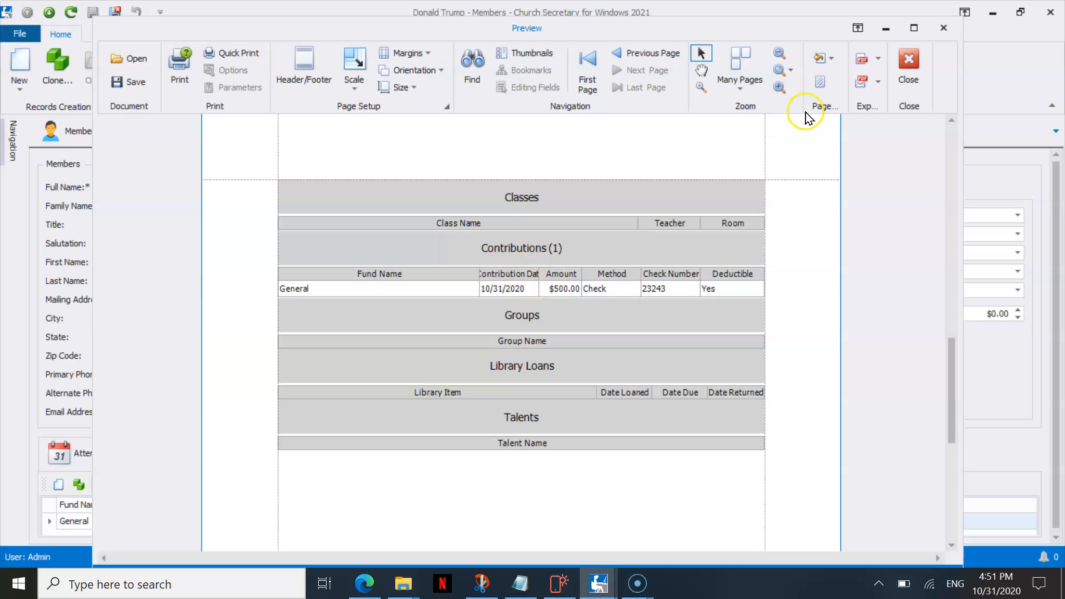
click(907, 62)
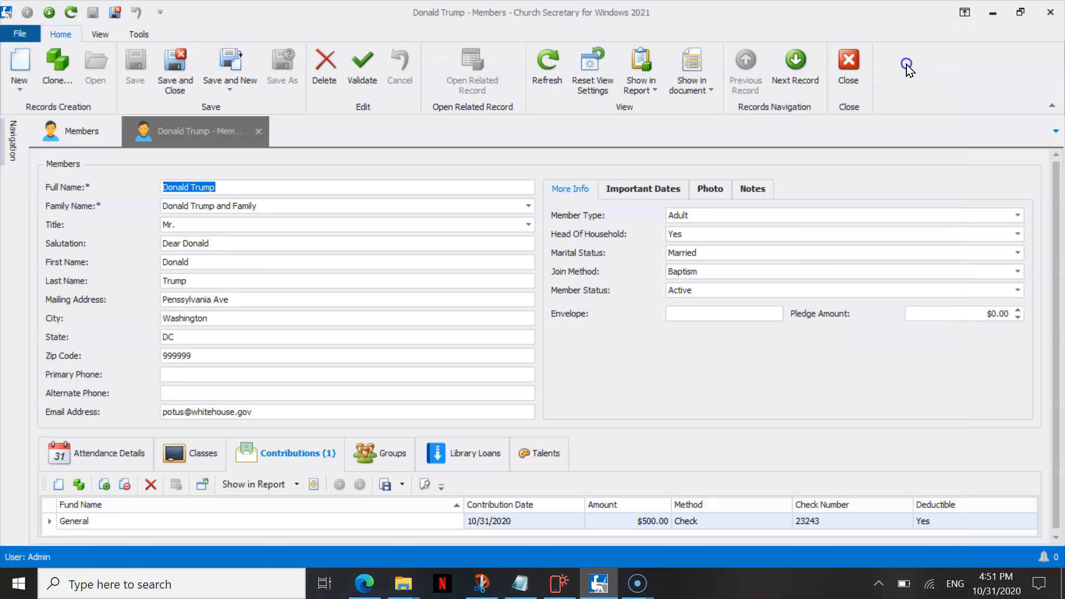
Show the member in the Member Details with Photo report, review the report, and close the preview.
click(652, 92)
click(651, 139)
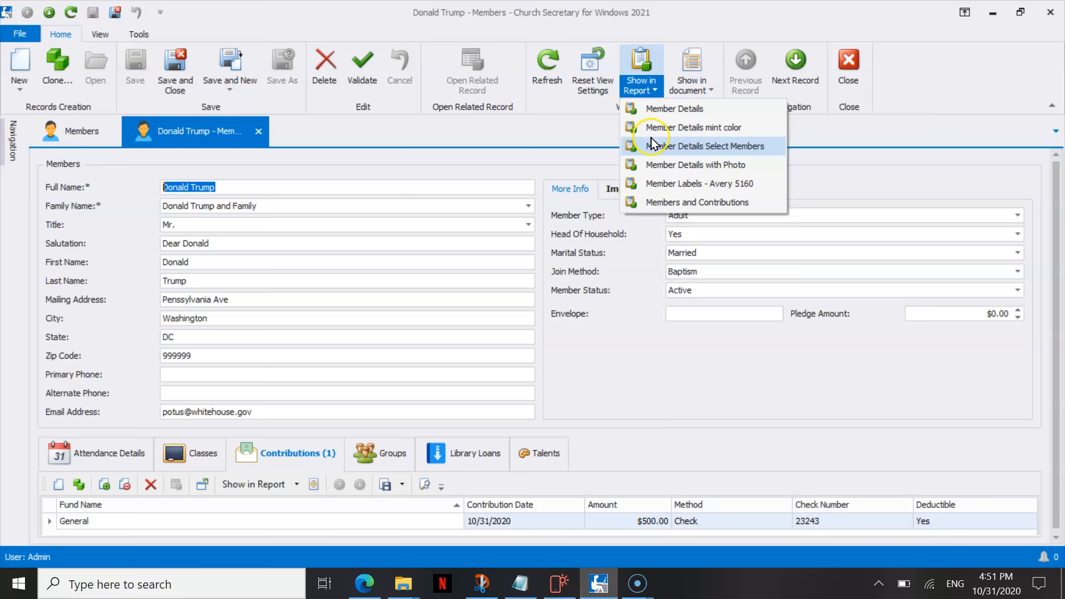
click(648, 165)
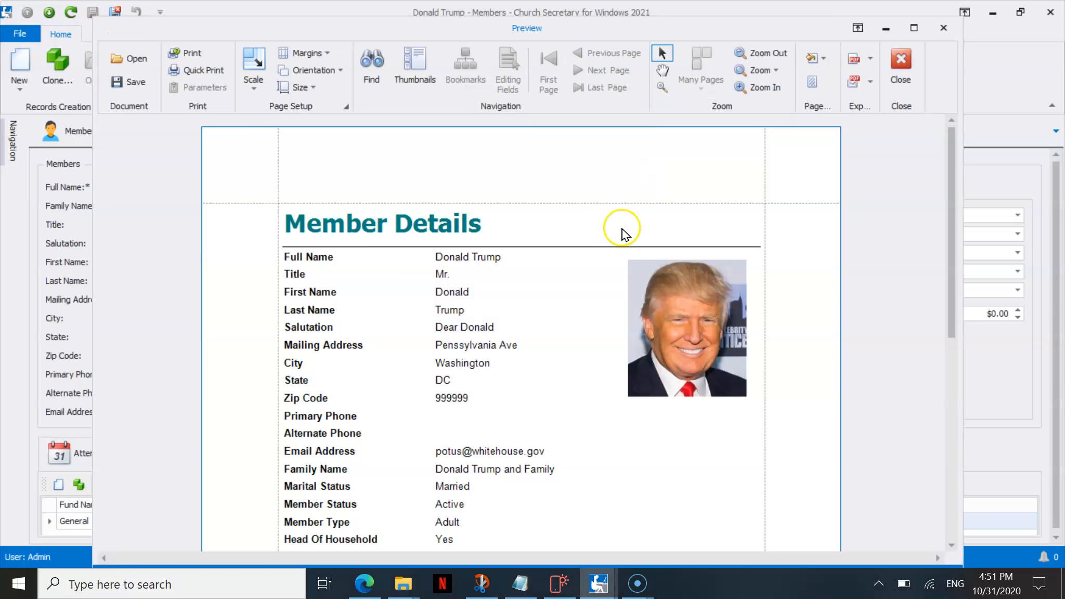
drag(951, 191, 931, 237)
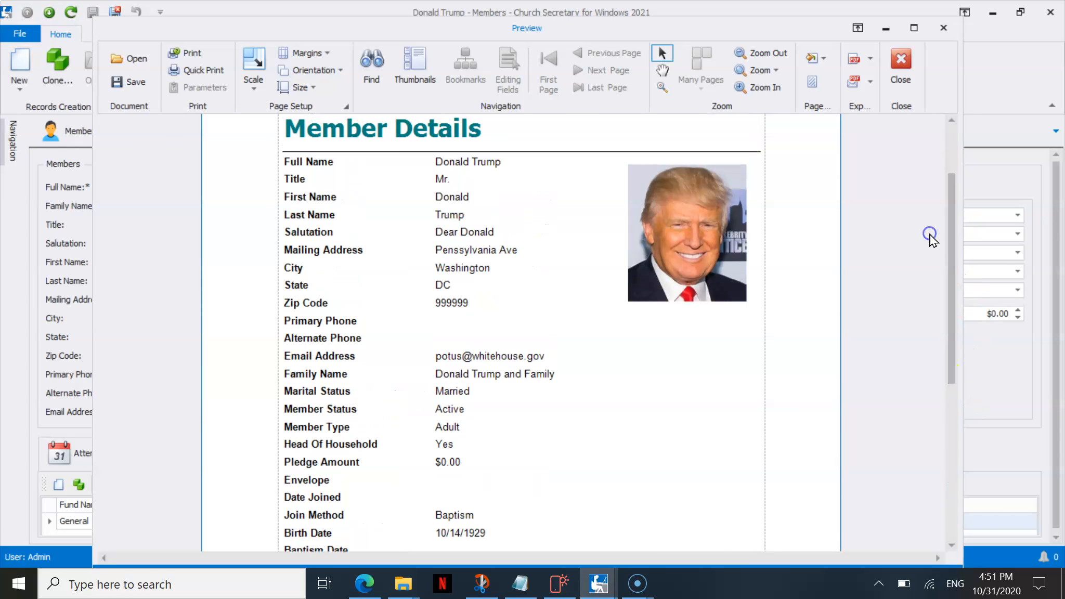
click(900, 62)
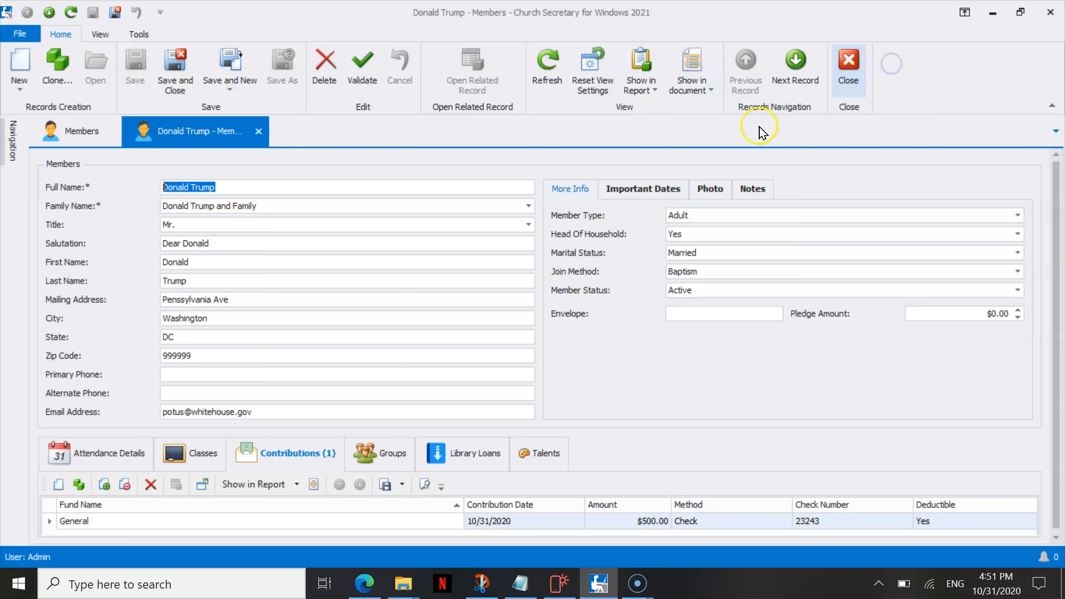
Show the member in the Members and Contributions report and run it with a Start Date of 1/5/2020.
click(641, 81)
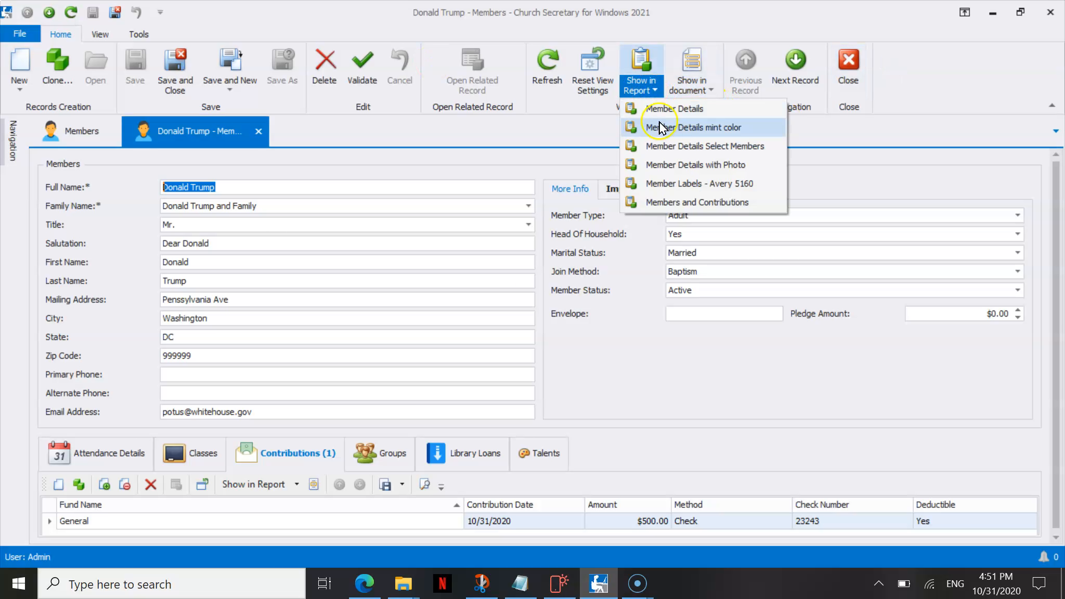
click(674, 203)
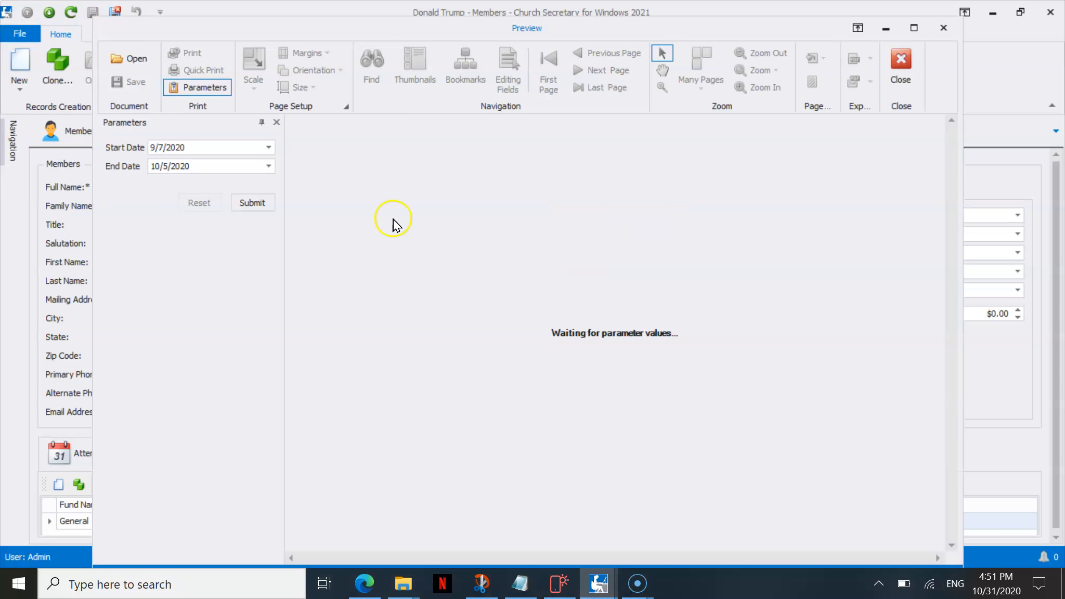
click(270, 148)
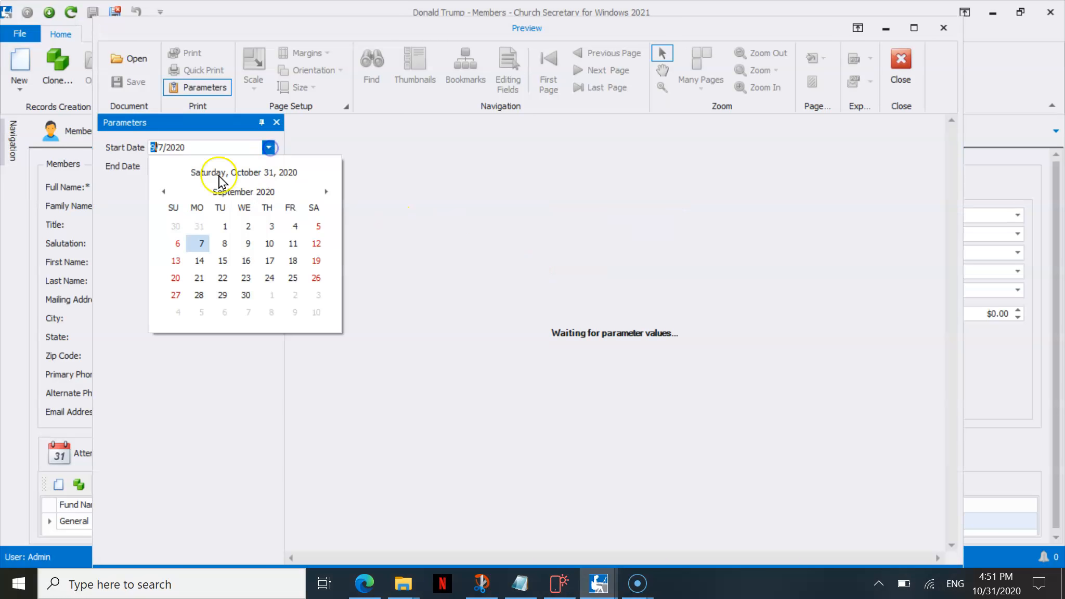
click(227, 193)
click(180, 218)
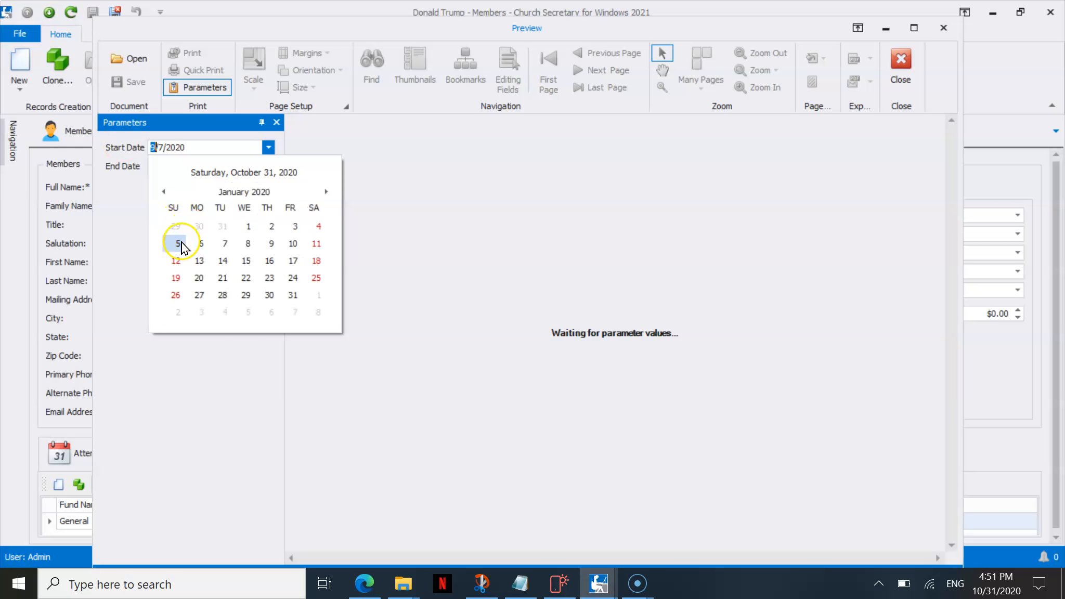
click(178, 243)
click(246, 203)
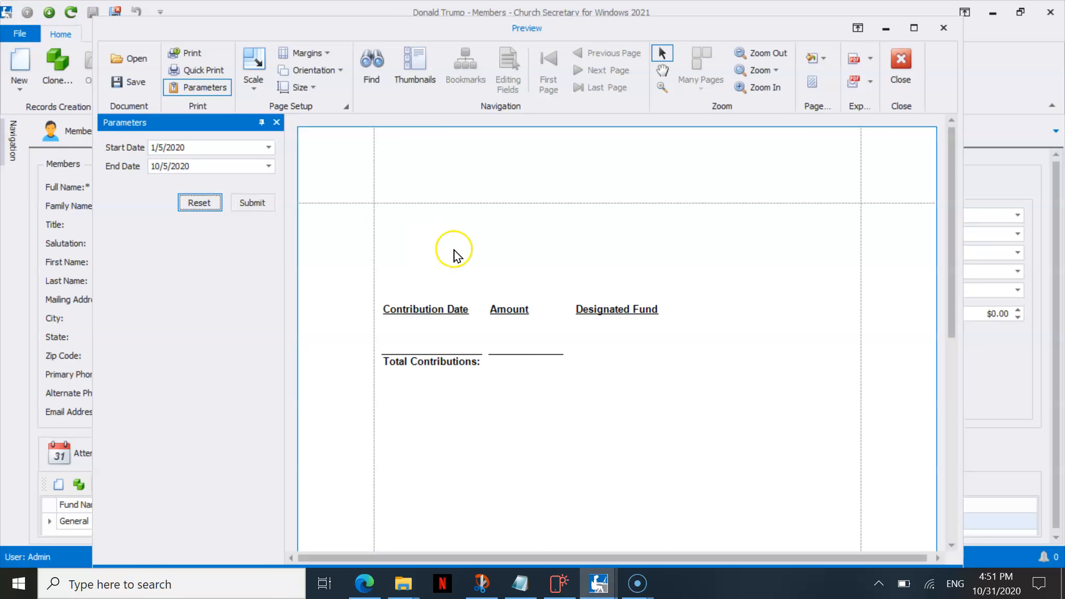
Set the report's End Date to 1/2/2021, rerun it, and review the Start Date selection.
click(268, 166)
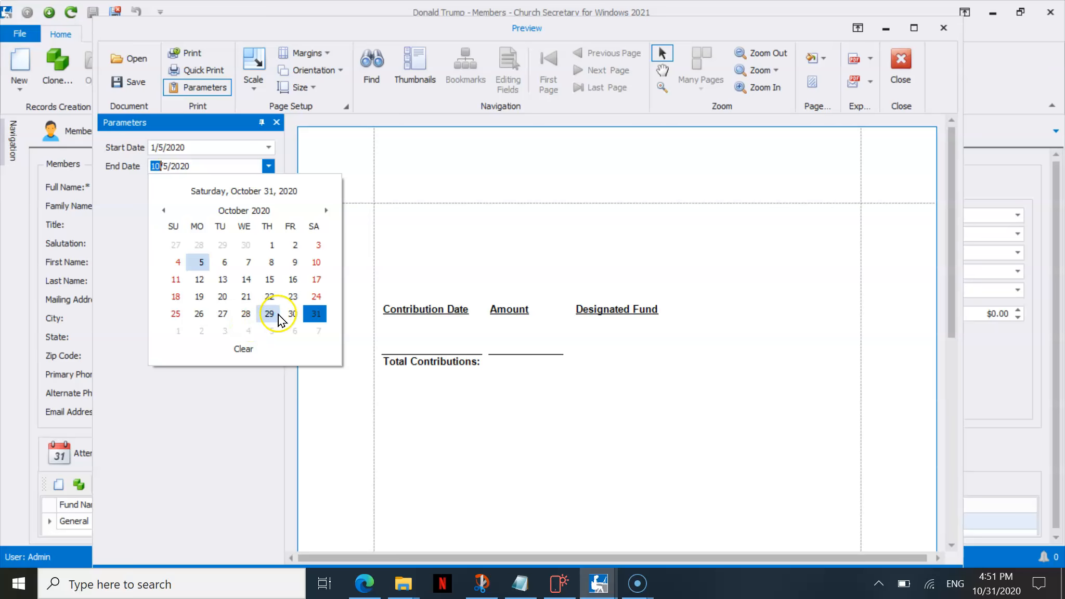
click(247, 349)
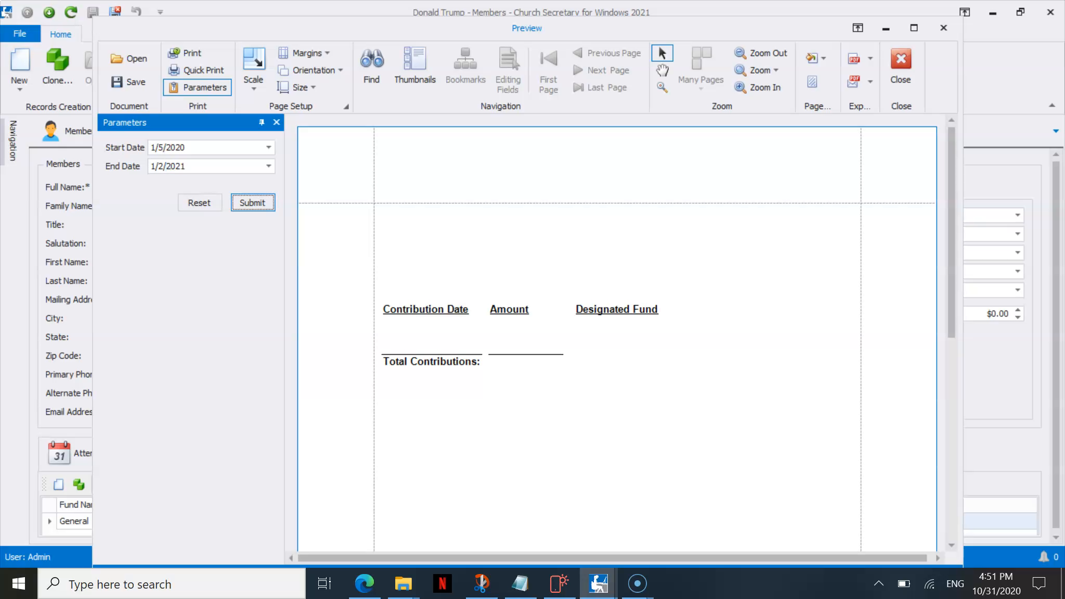
click(245, 201)
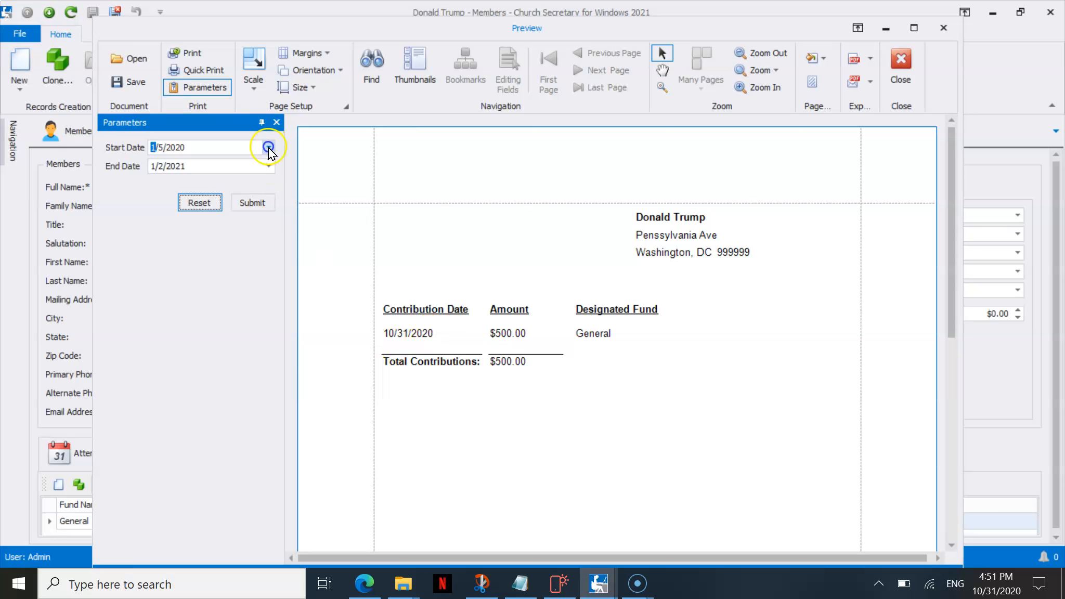
click(268, 147)
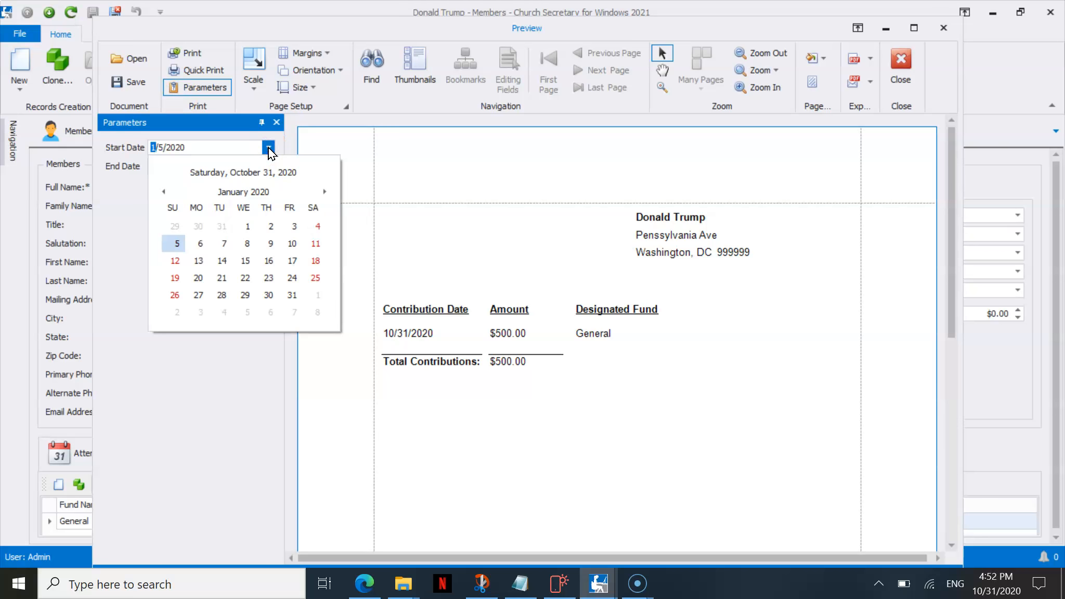
click(268, 149)
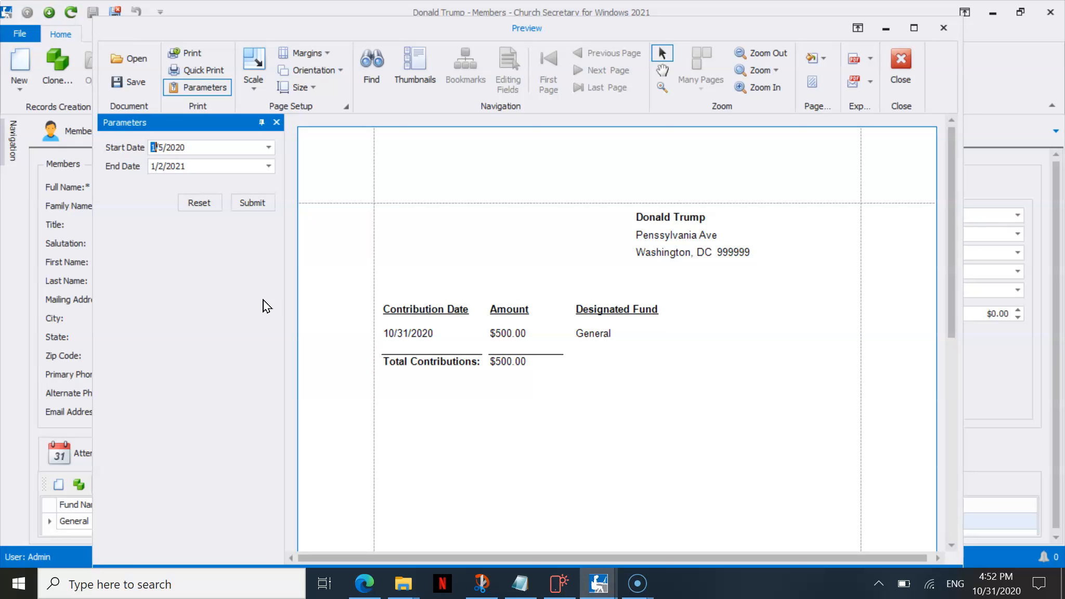
Set the report's End Date to 12/1/2020, rerun it, and close the preview.
click(270, 168)
click(162, 210)
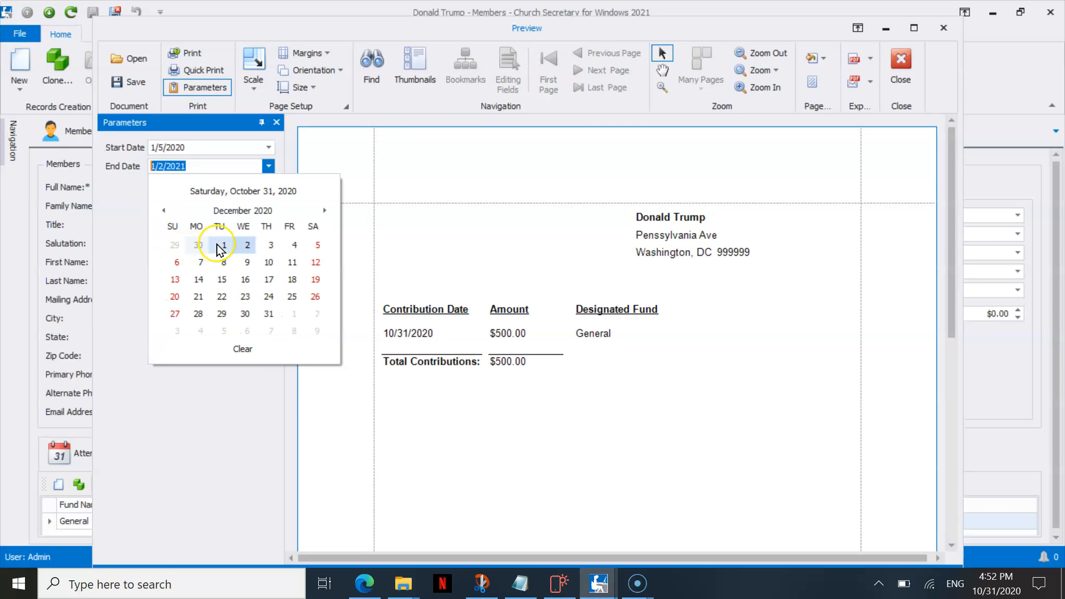
click(222, 245)
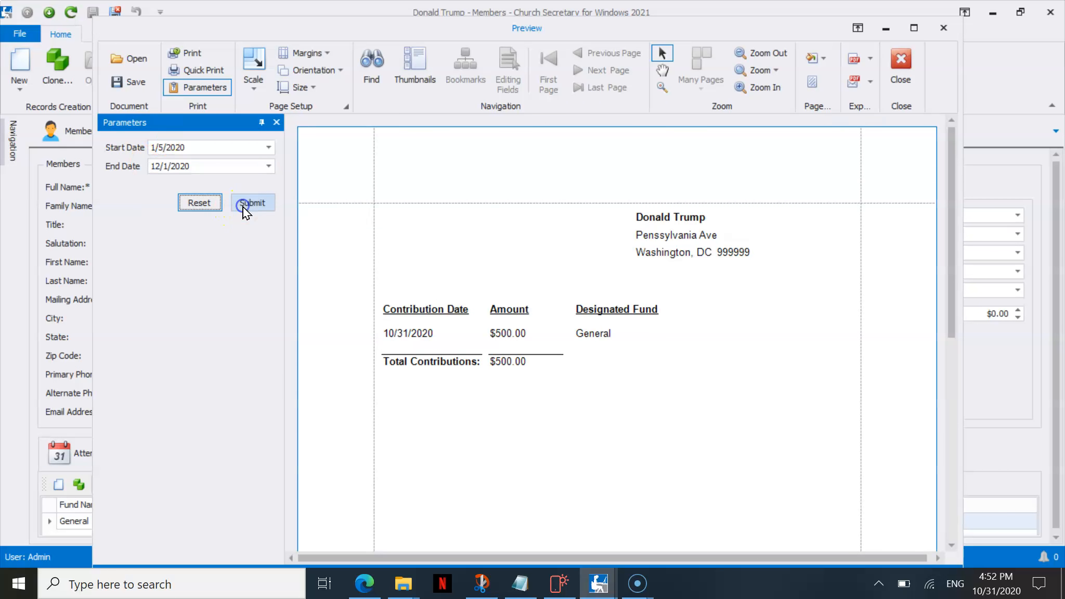
click(901, 65)
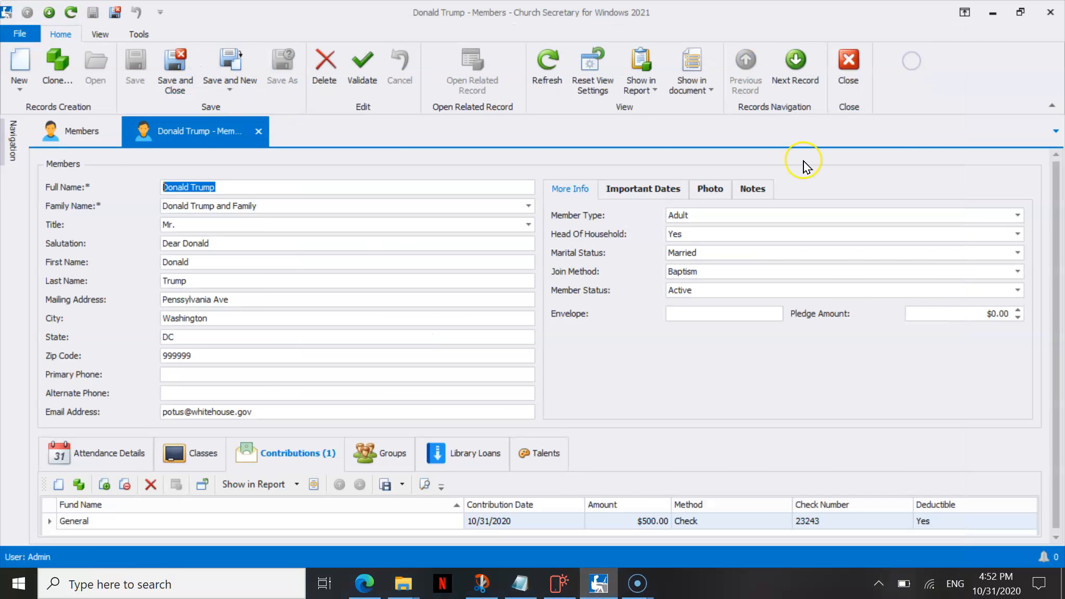
Show the member in the Members and Contributions report again and run it with an End Date of 10/31/2020.
click(648, 91)
click(668, 204)
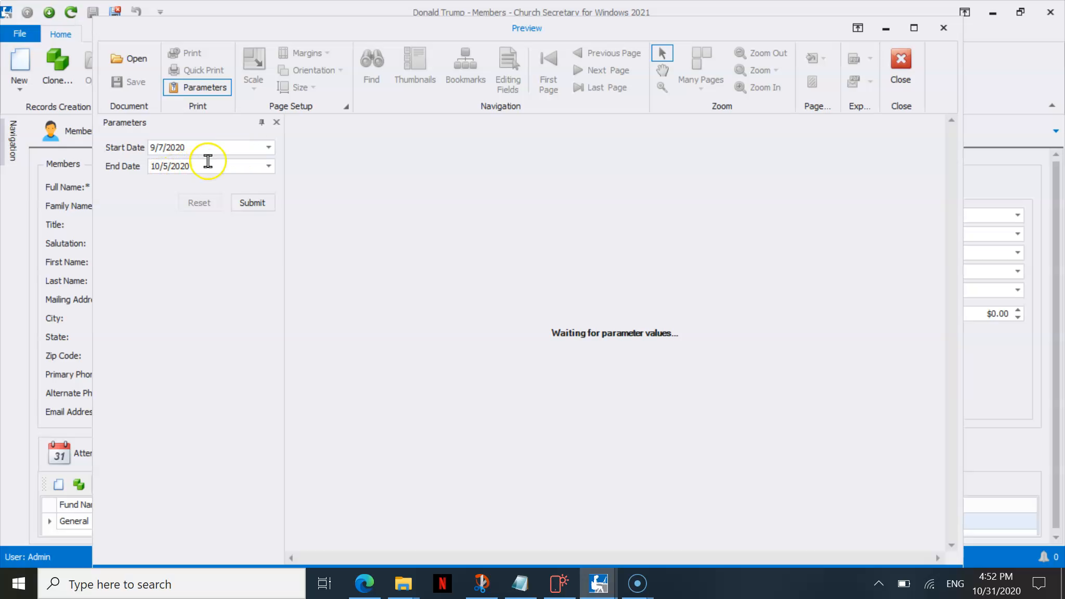
click(266, 164)
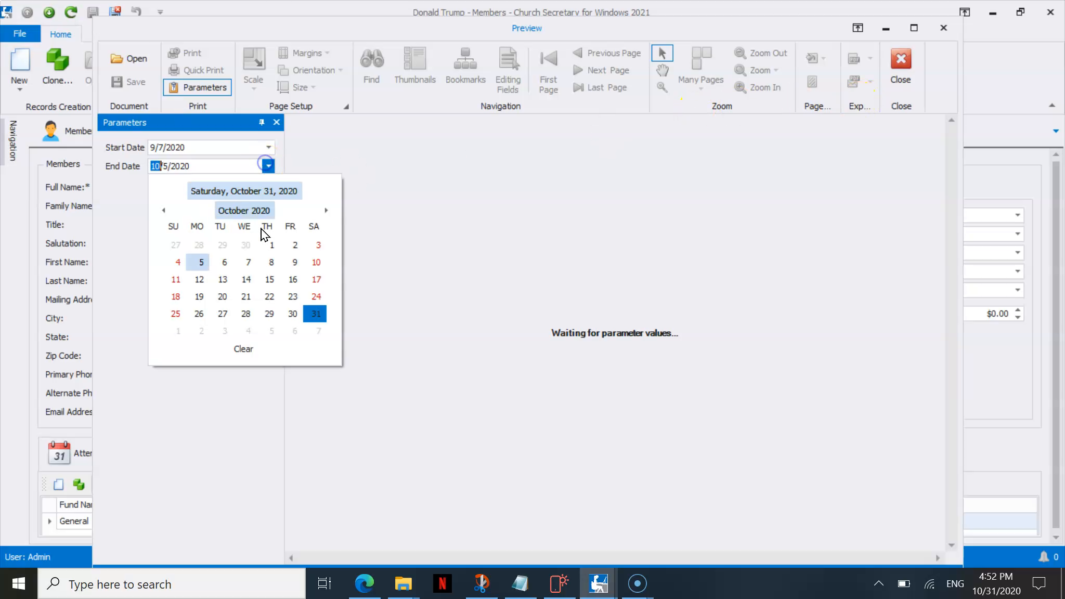
click(288, 311)
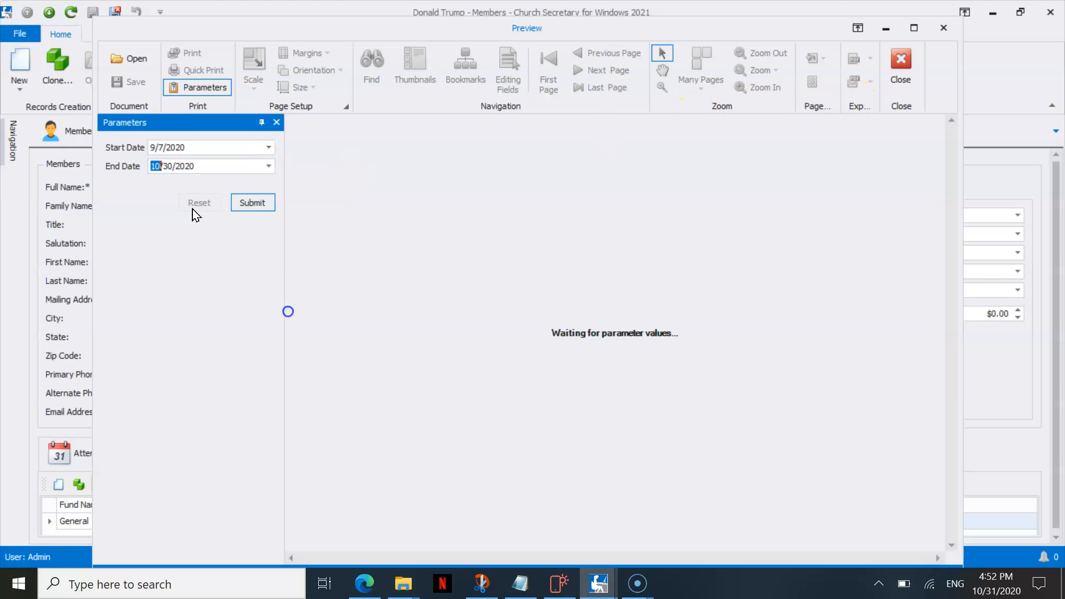
click(267, 166)
click(315, 313)
click(253, 203)
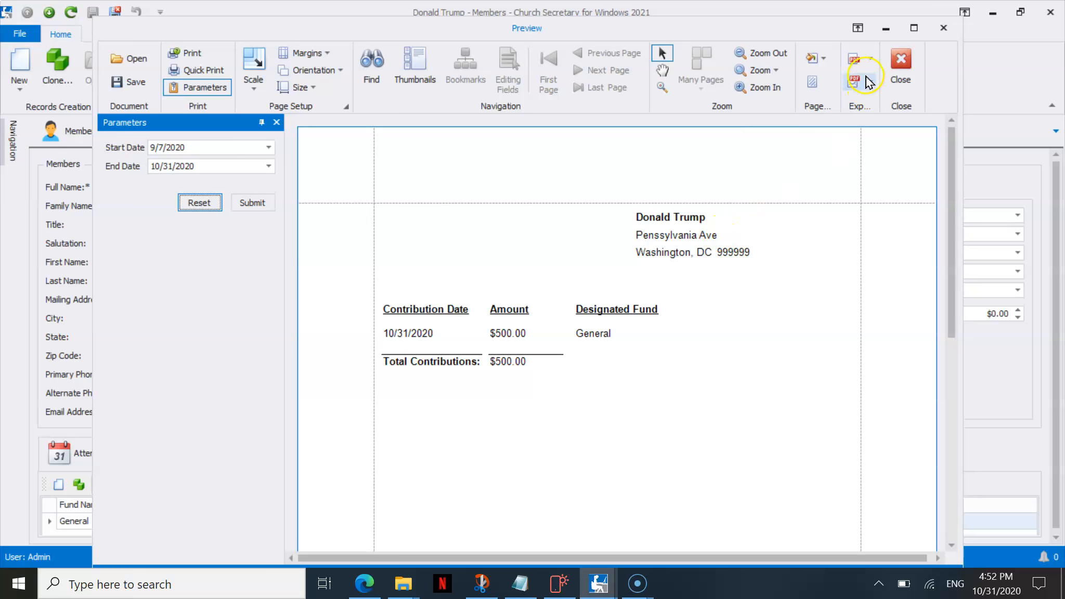
Review the file formats available for exporting the contributions report, and close the preview without exporting.
click(870, 59)
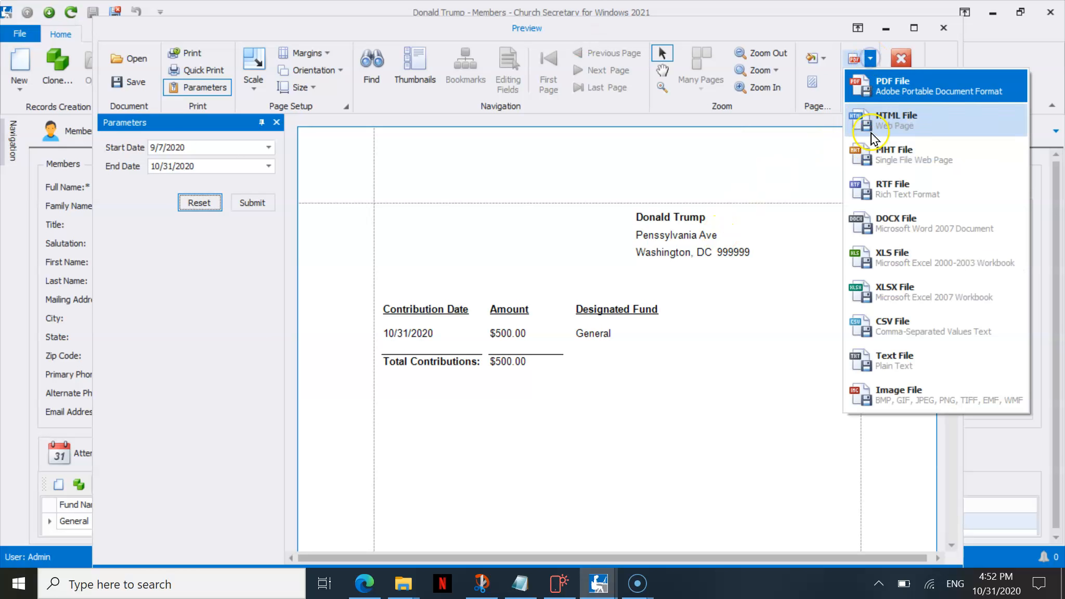
click(768, 266)
click(901, 58)
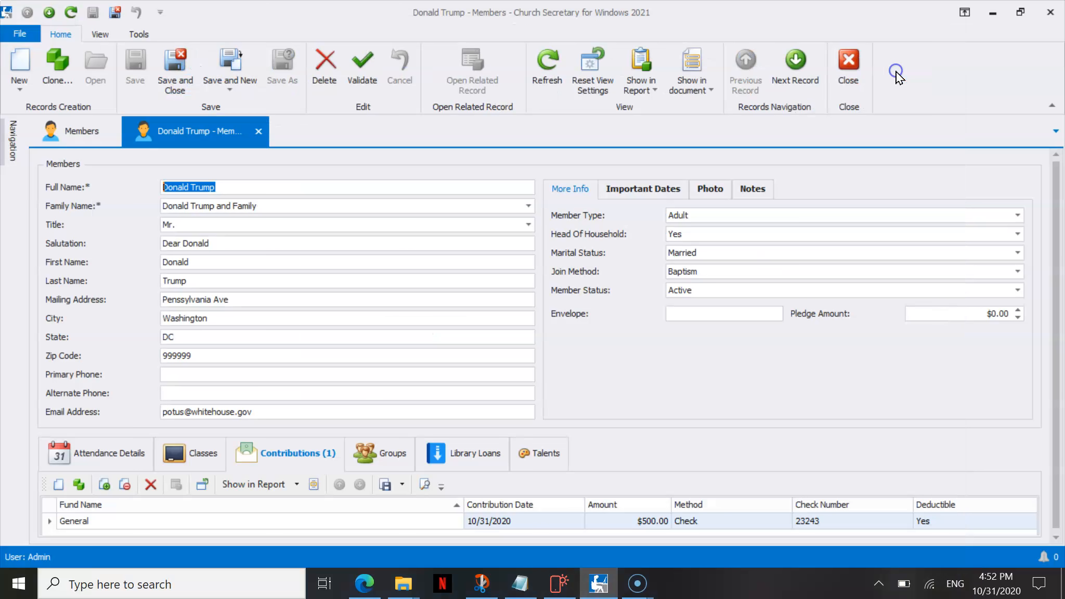
Review the member's Important Dates, Photo and Notes.
click(644, 189)
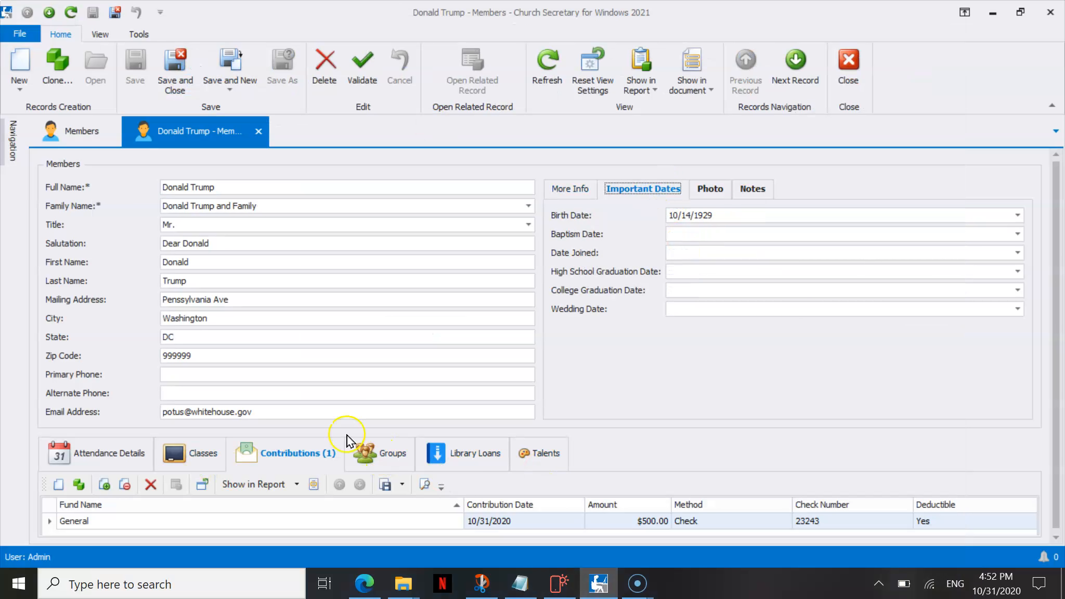
click(707, 193)
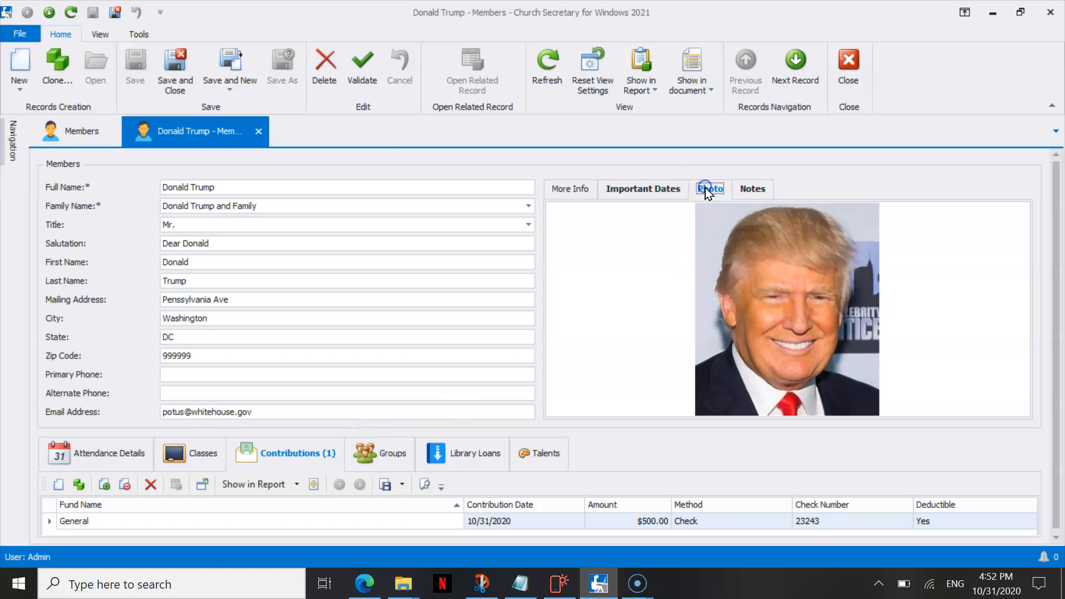
click(751, 194)
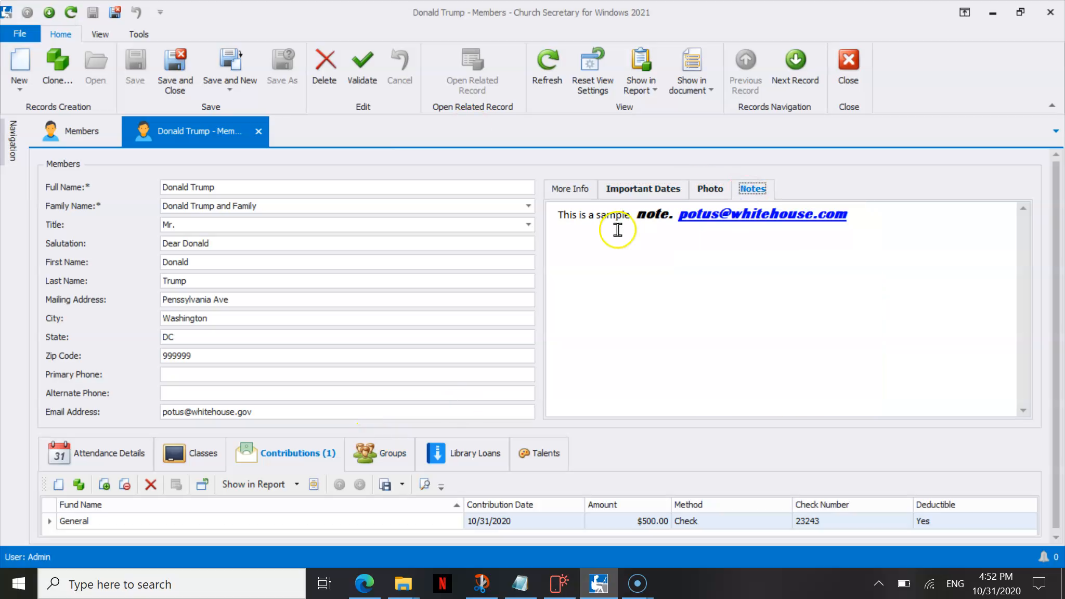
Close the member record and hide the search bar above the Members list.
click(849, 65)
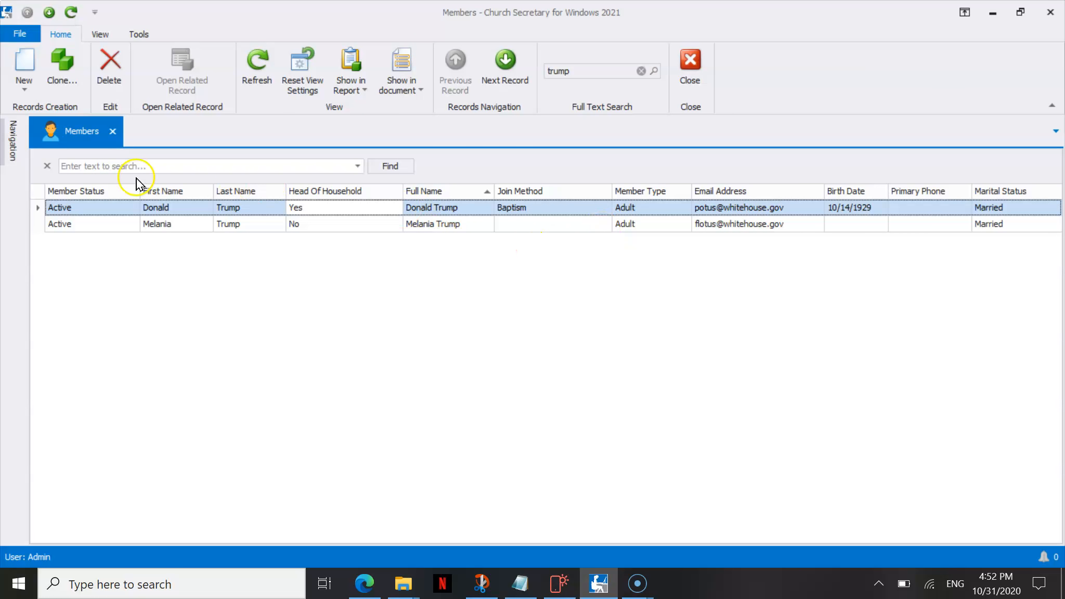
click(46, 166)
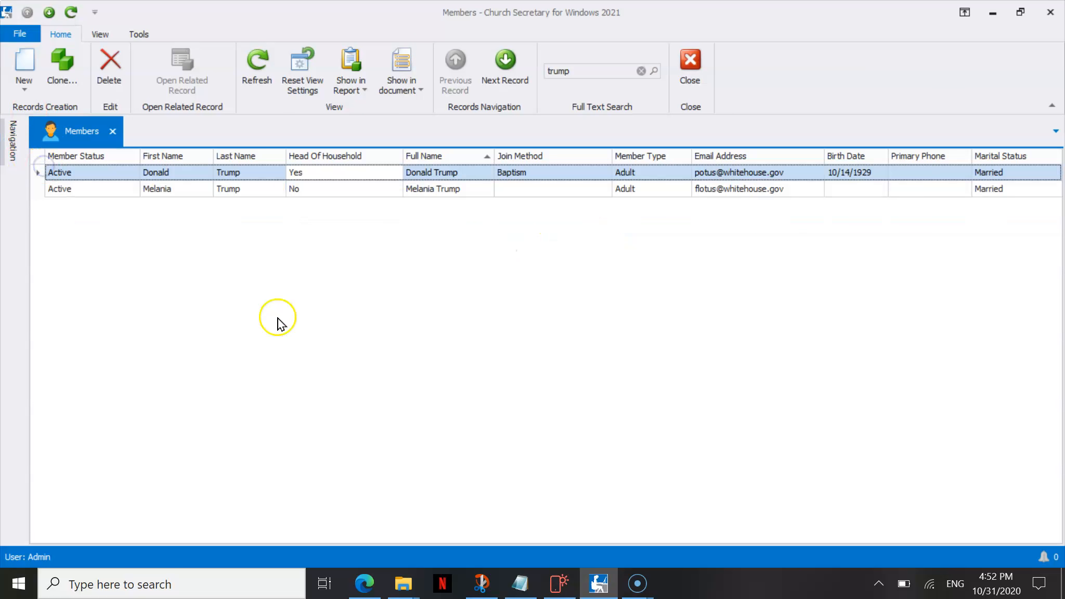